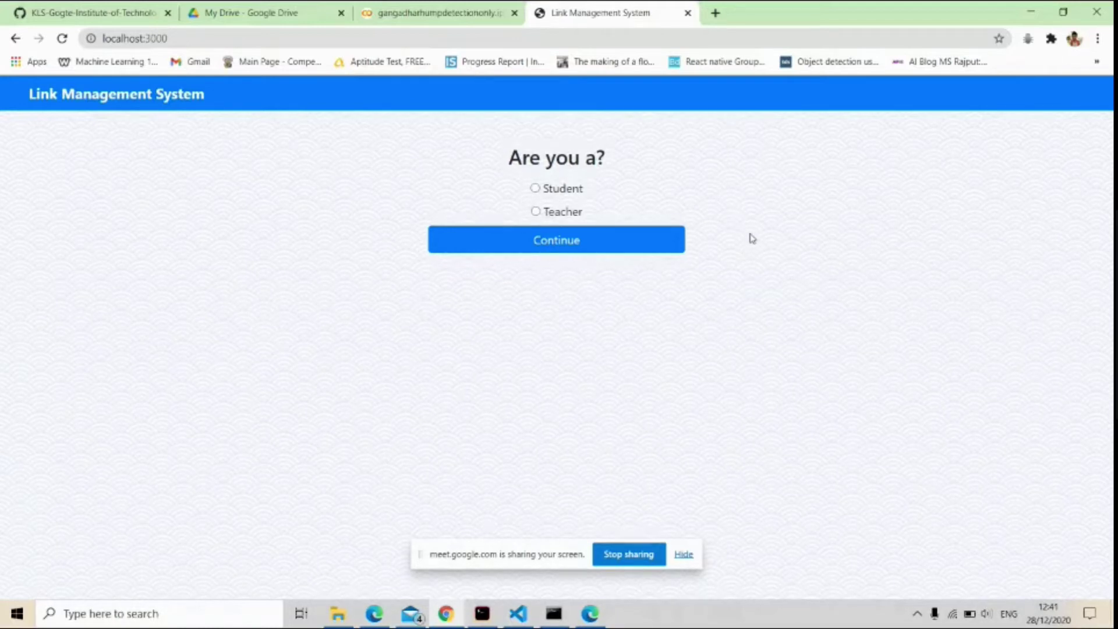
Choose the Teacher role, continue to Login, and open the Sign Up registration form.
click(535, 211)
click(532, 239)
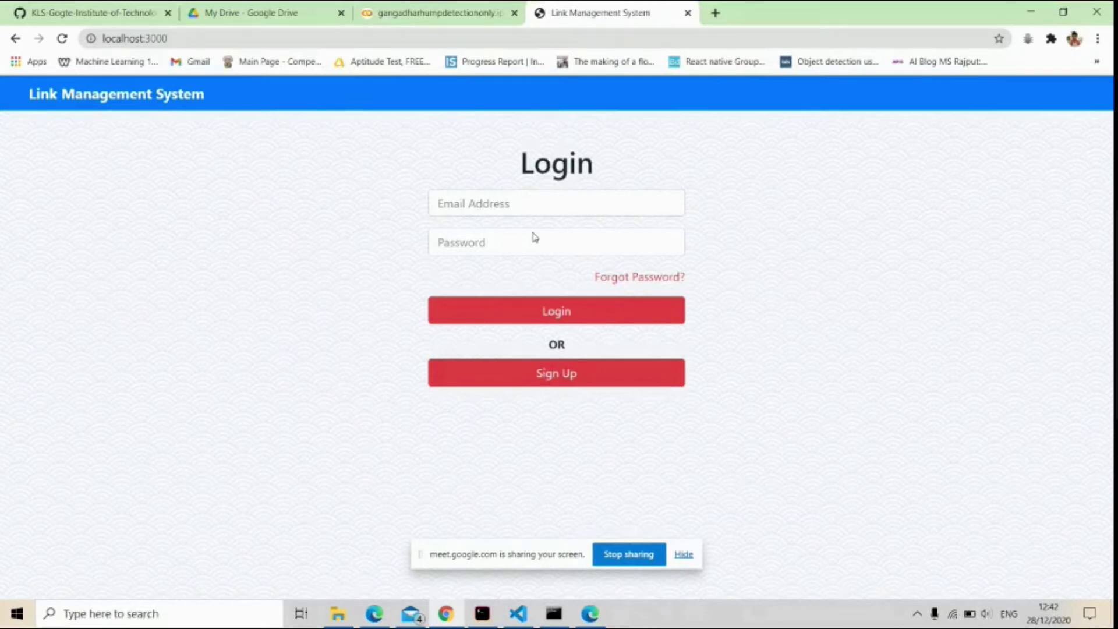
click(540, 373)
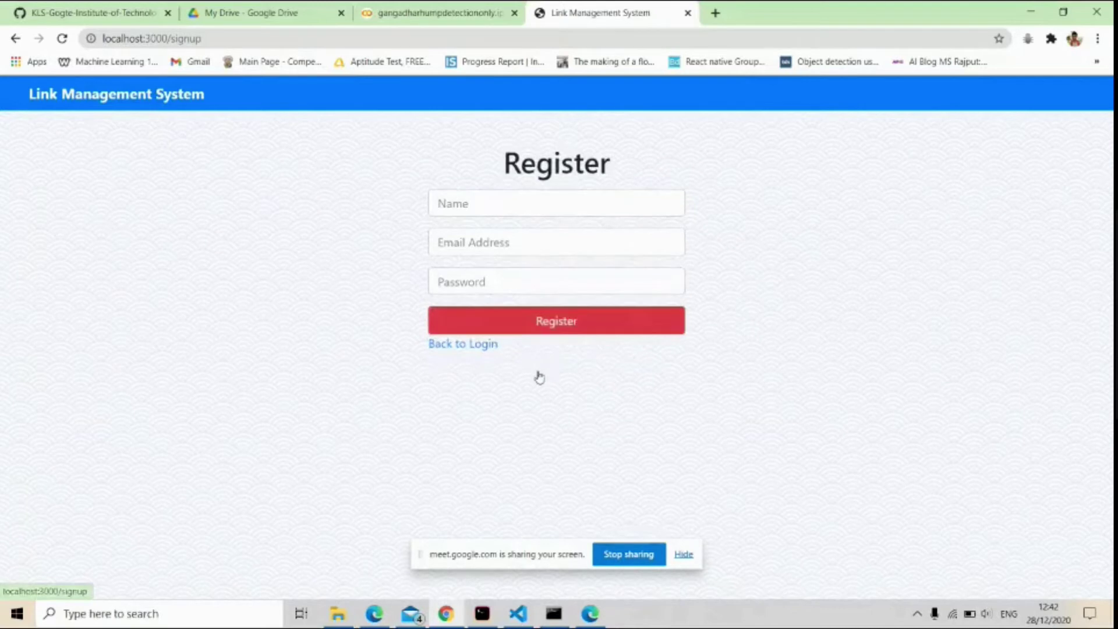
Submit registration with the autofilled name and e-mail plus a password, getting UserExistsError.
click(507, 208)
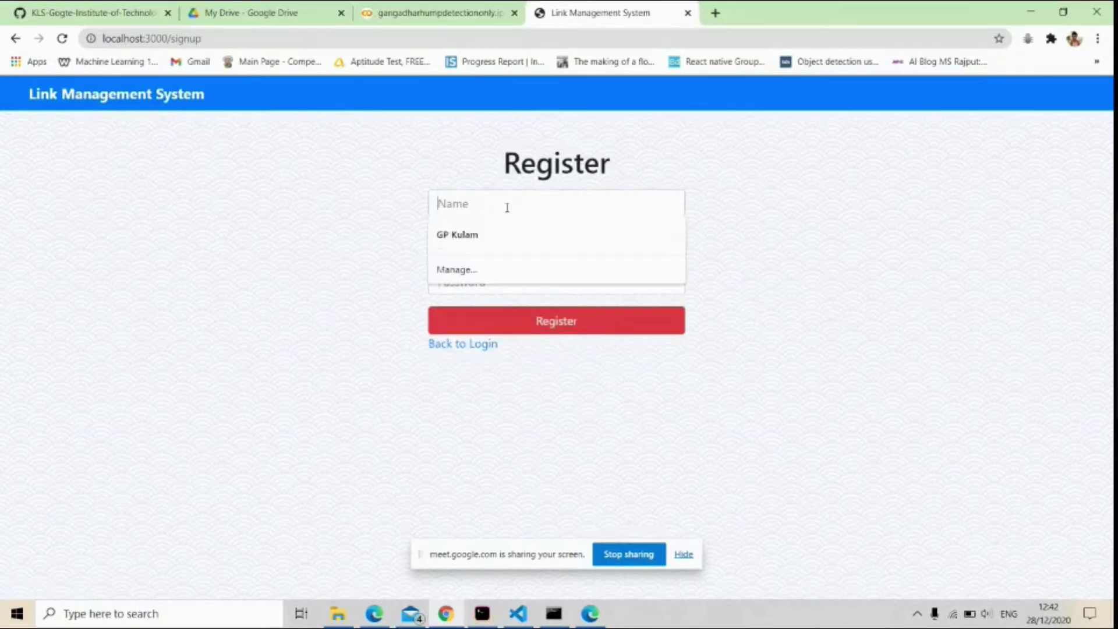
click(479, 231)
click(474, 239)
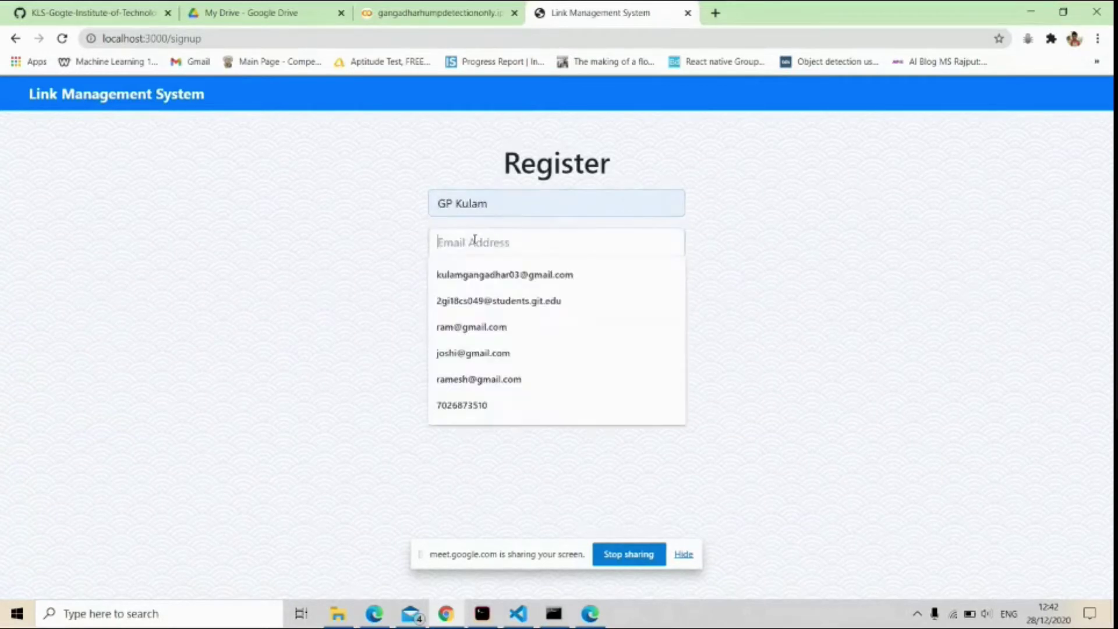
click(466, 272)
click(458, 288)
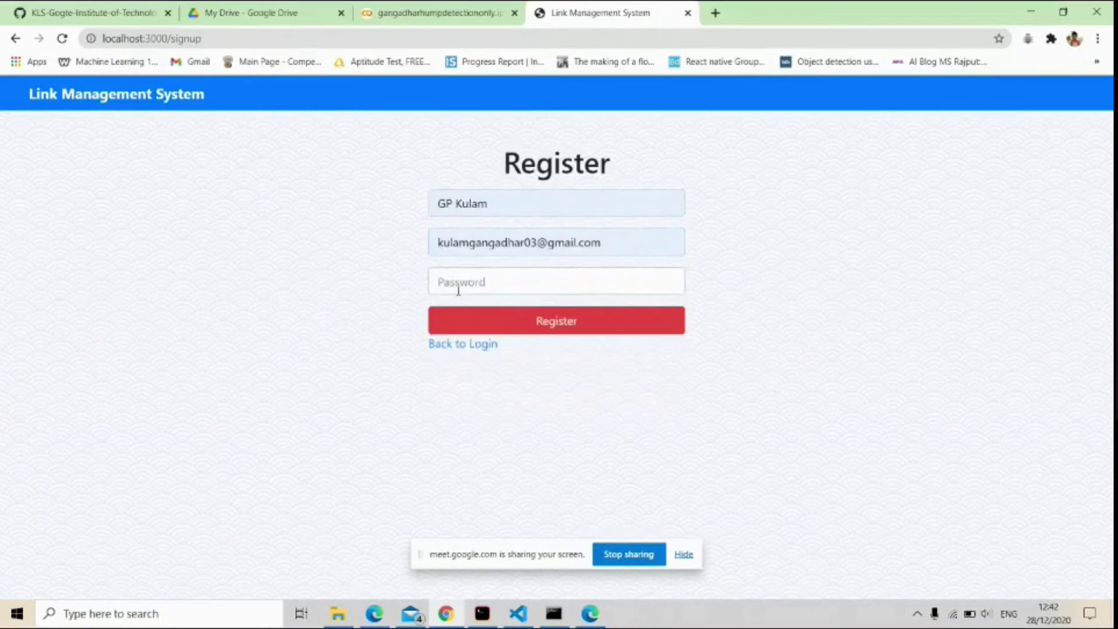
text(123)
click(512, 326)
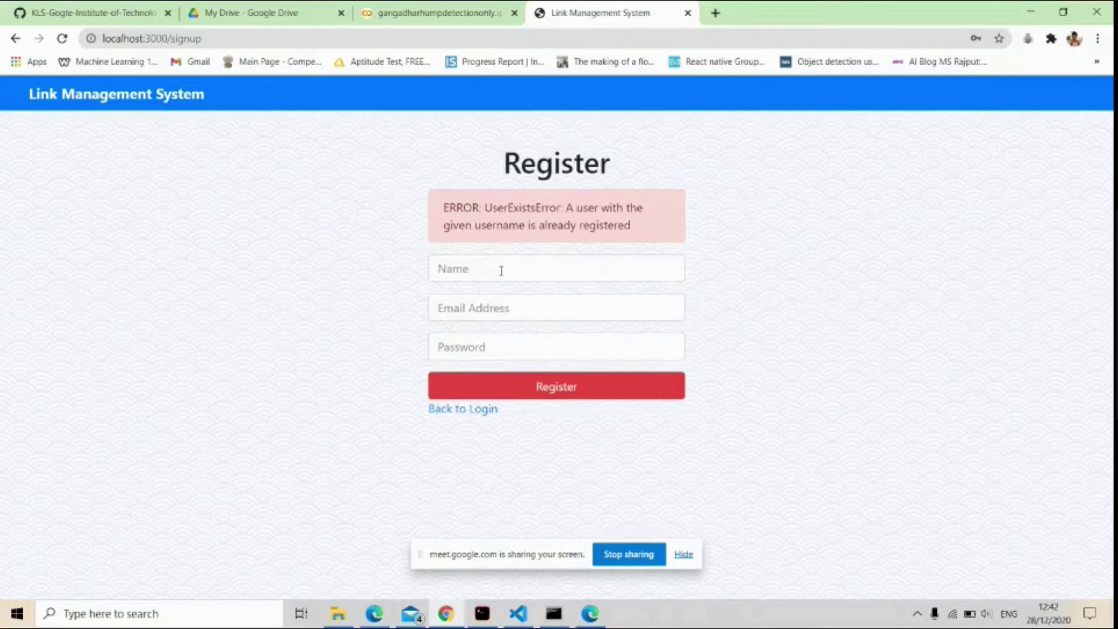
Register using a new account holder's name, a different e-mail address and a password.
click(501, 270)
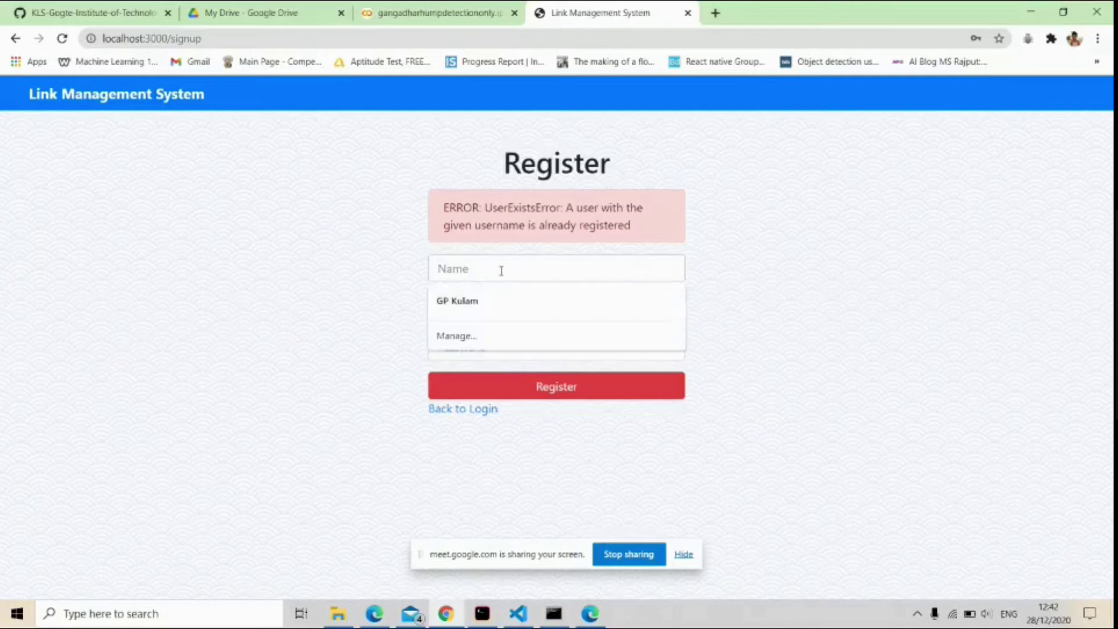
text(Gangadhar)
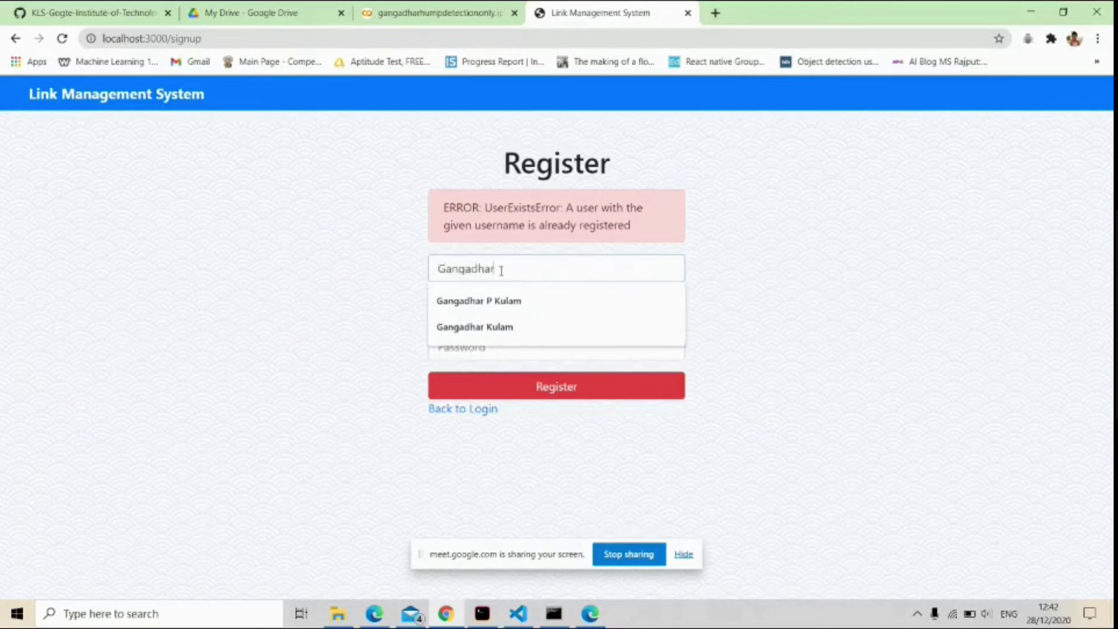
key(Tab)
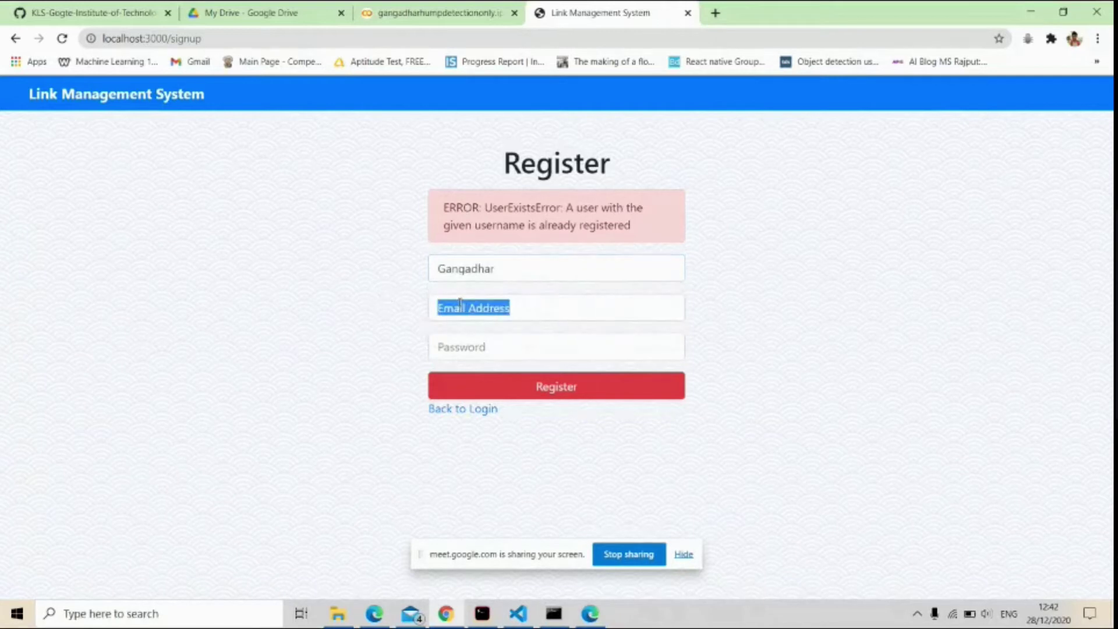
click(460, 304)
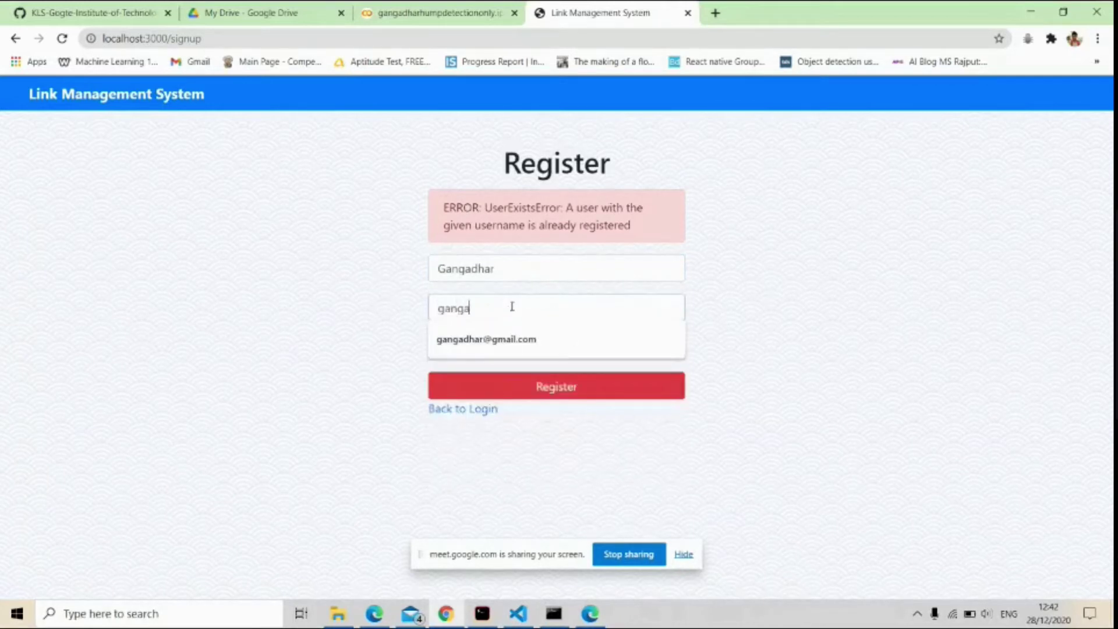
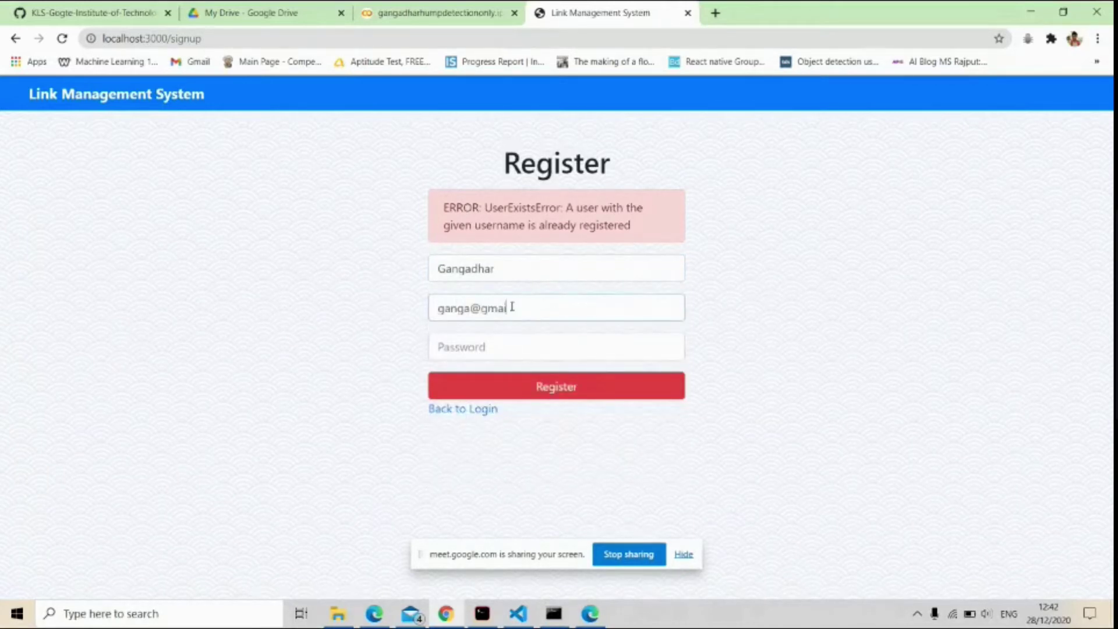
click(484, 340)
text(•••••)
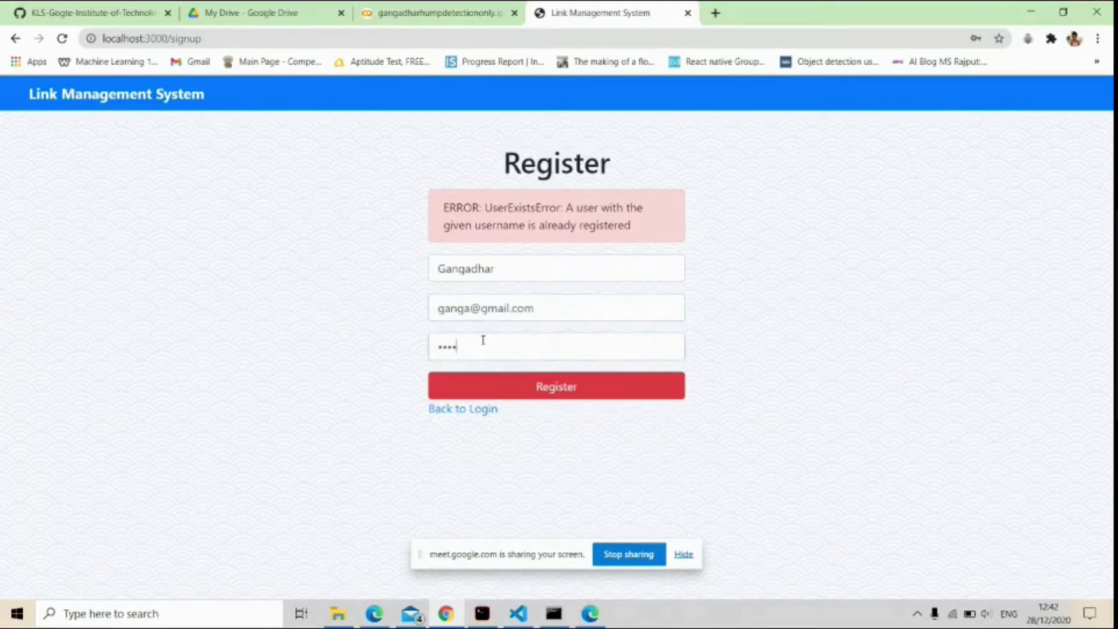
click(518, 394)
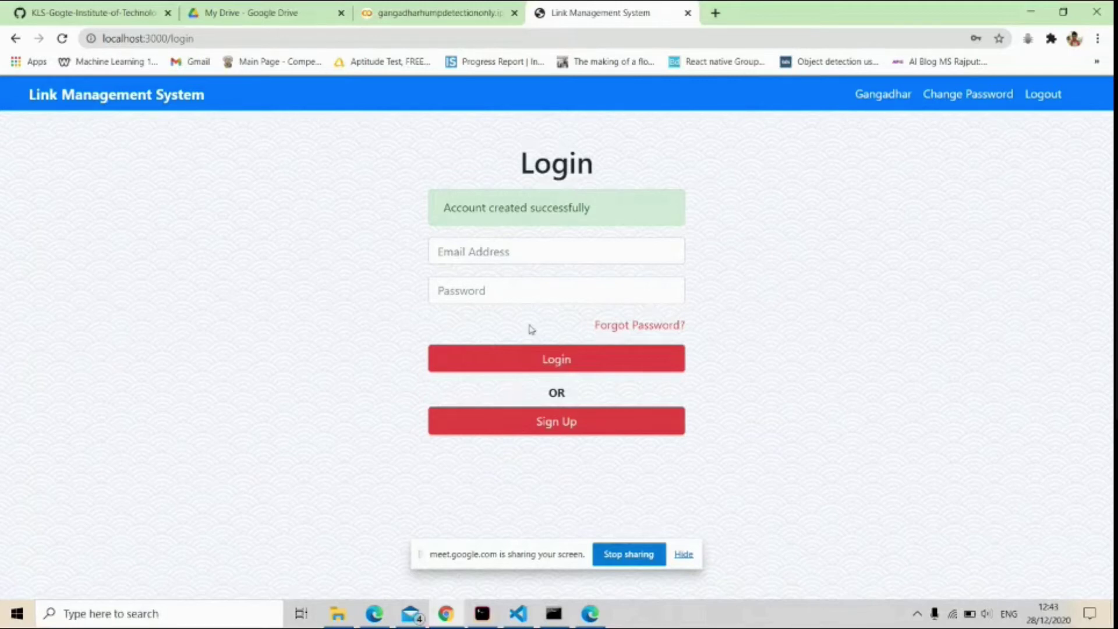
Log in with the new e-mail and password, dismissing Chrome's password warning.
click(516, 250)
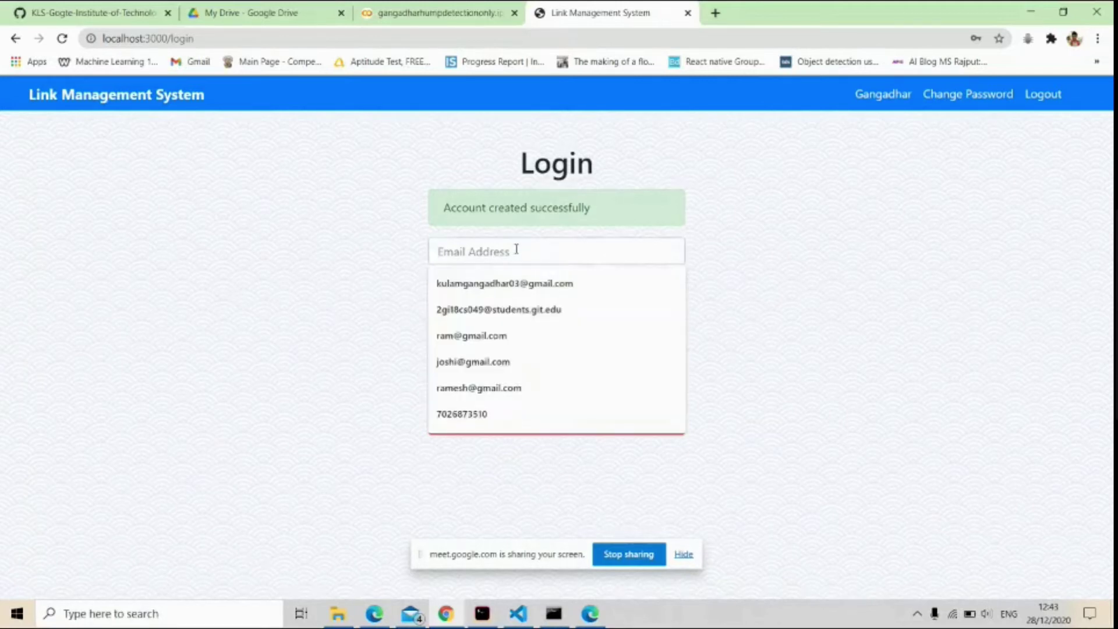
text(ga)
key(Down)
key(Down)
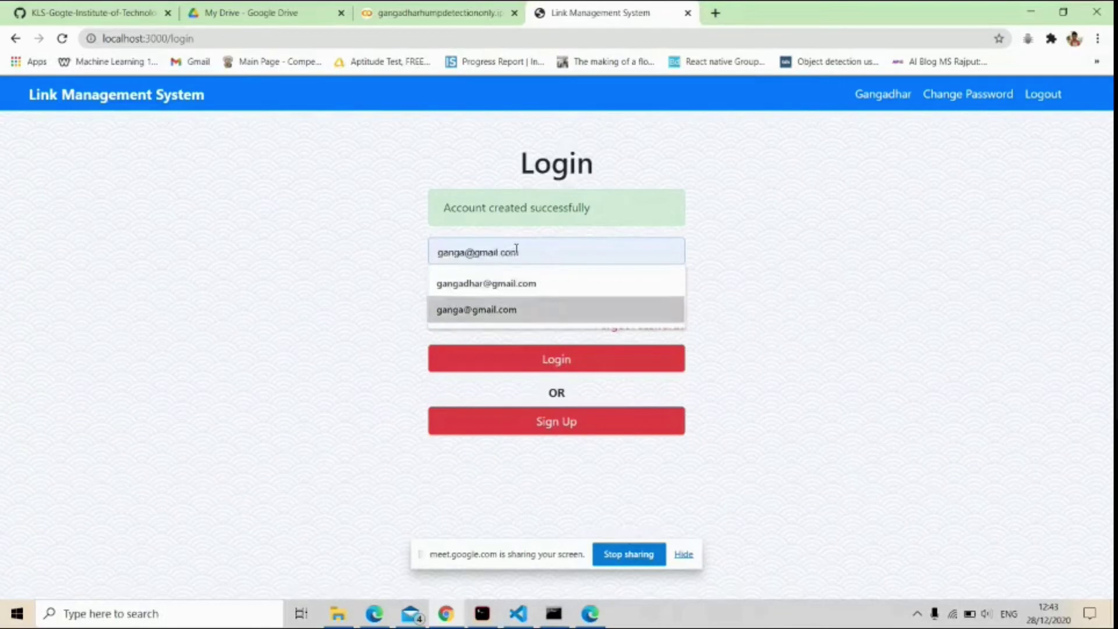
key(Return)
click(497, 282)
text(12345)
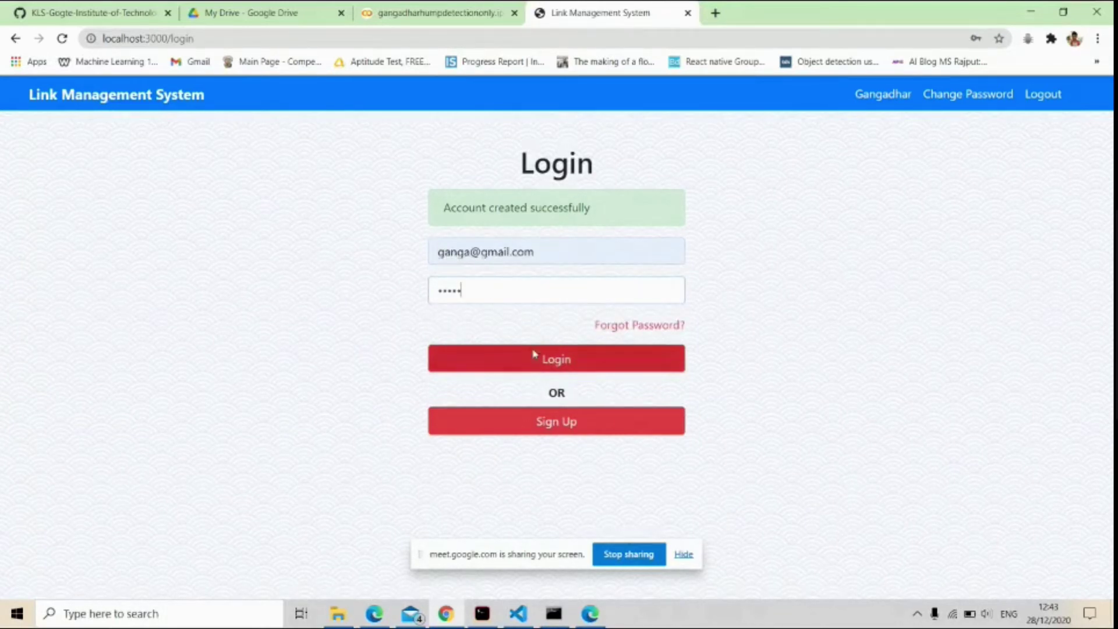
click(528, 363)
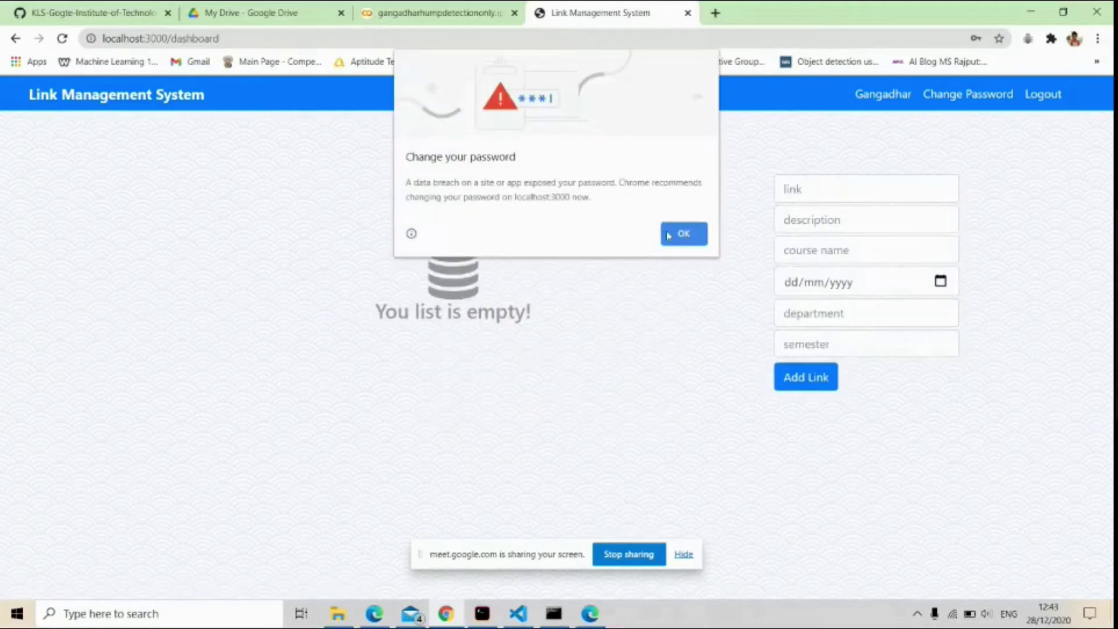
click(681, 234)
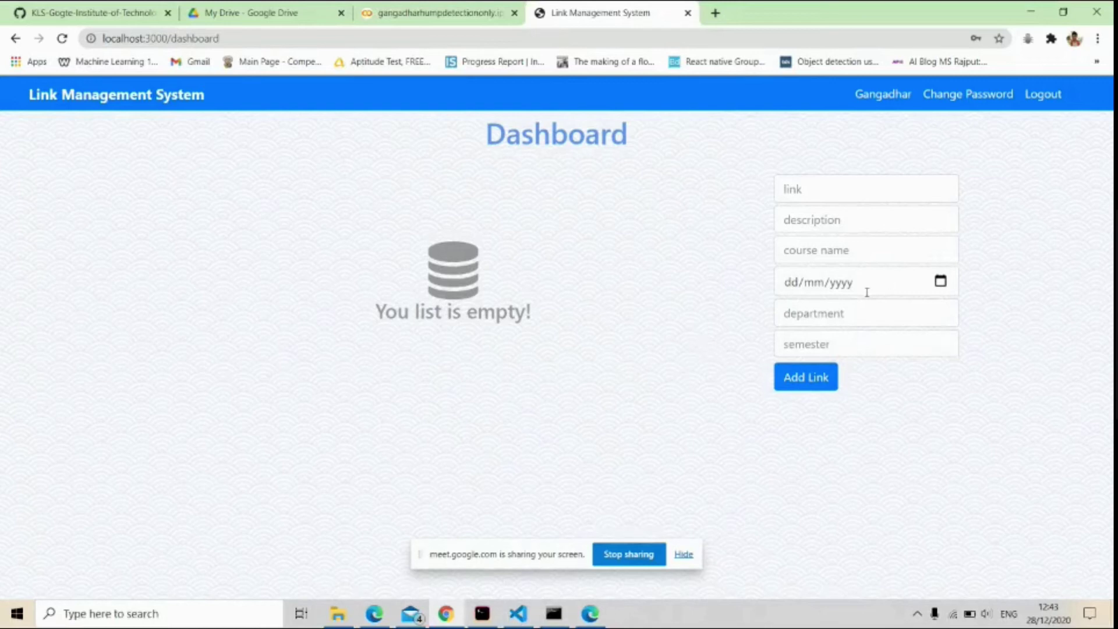
Enter the saved YouTube URL, description 'This is the youtube video', and course USP.
click(818, 191)
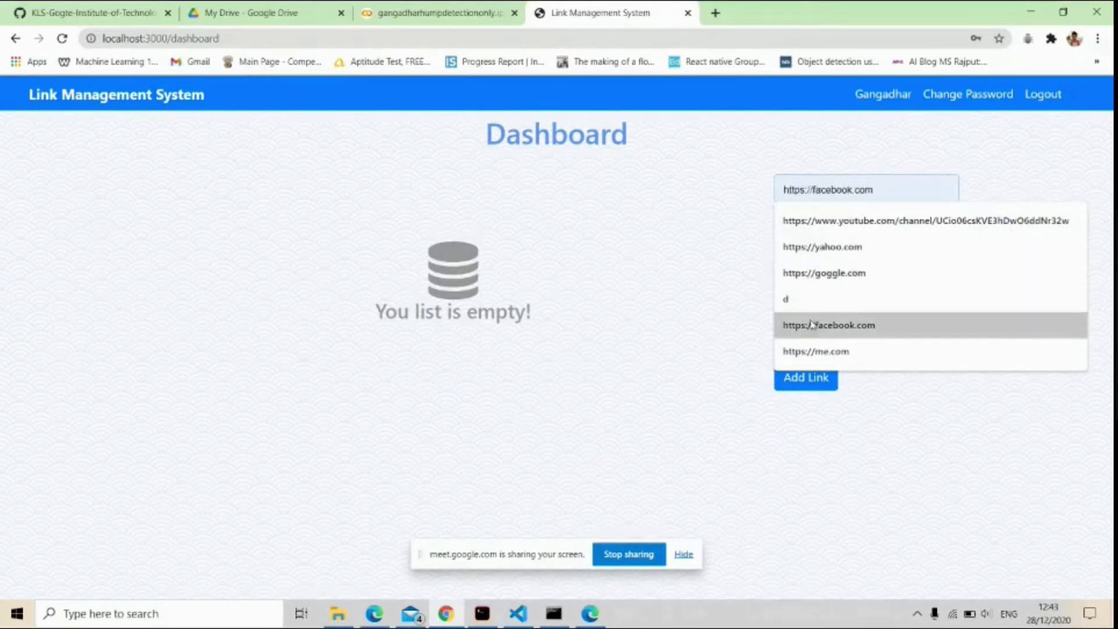
click(844, 230)
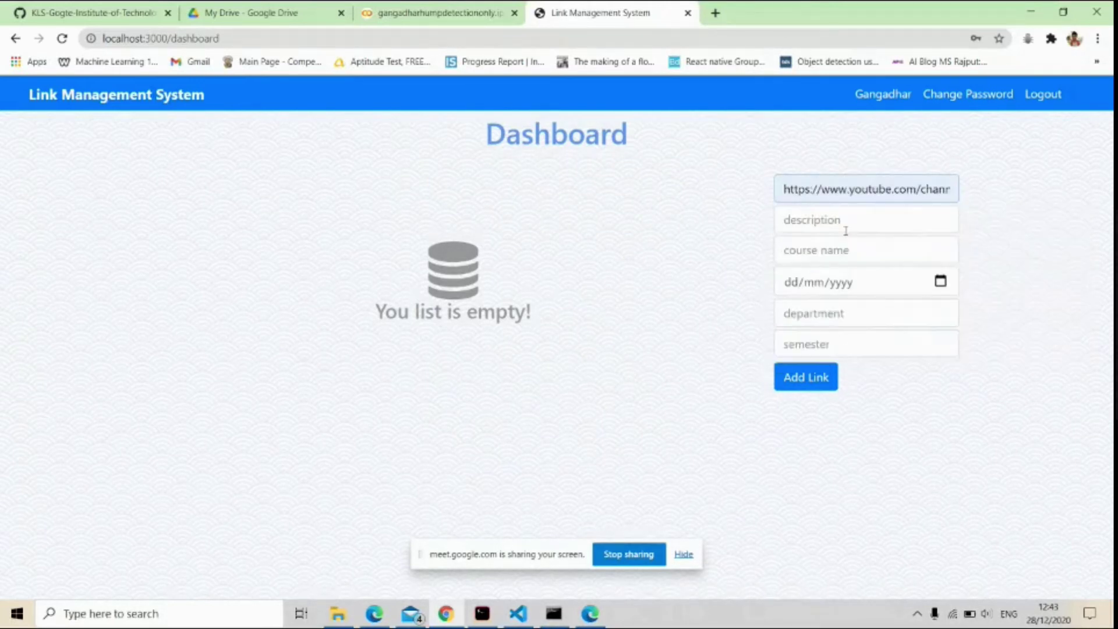
click(845, 232)
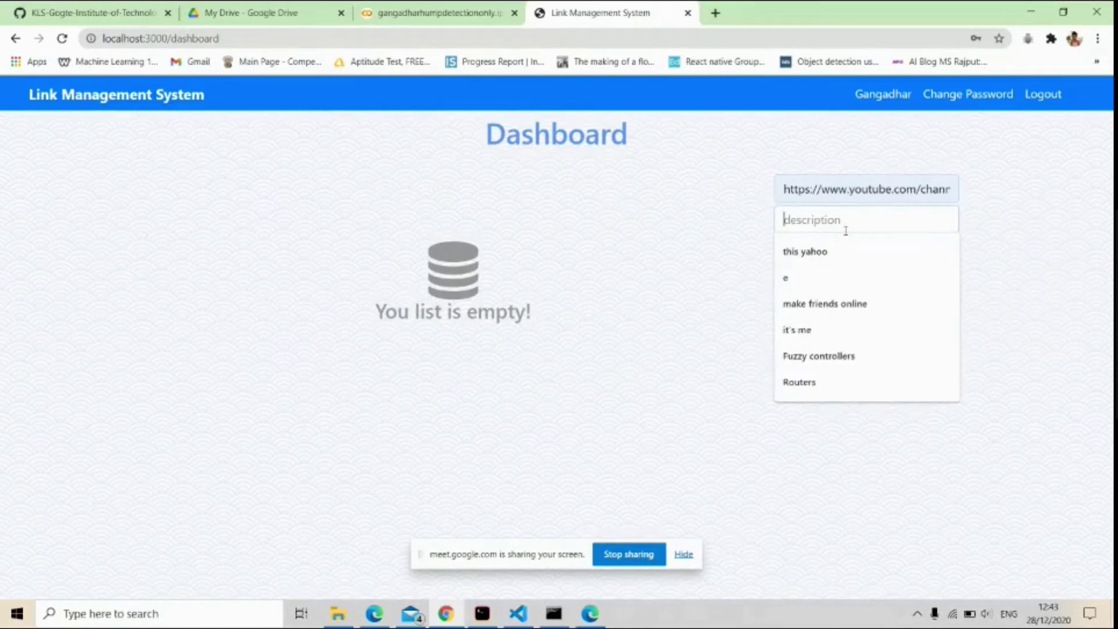
text(This)
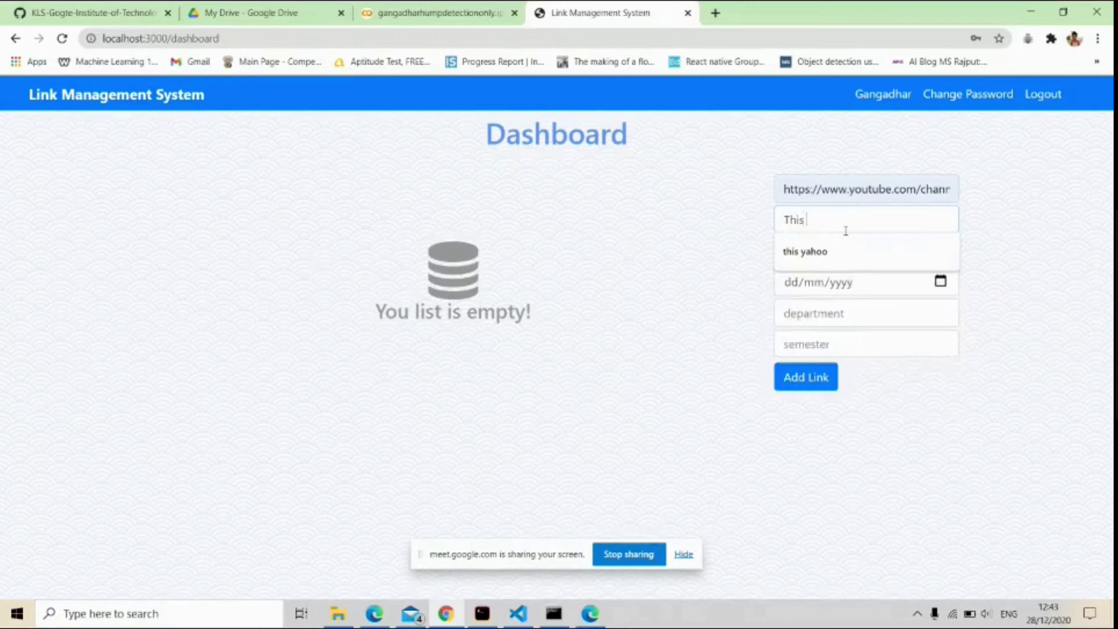
text( is the youtube)
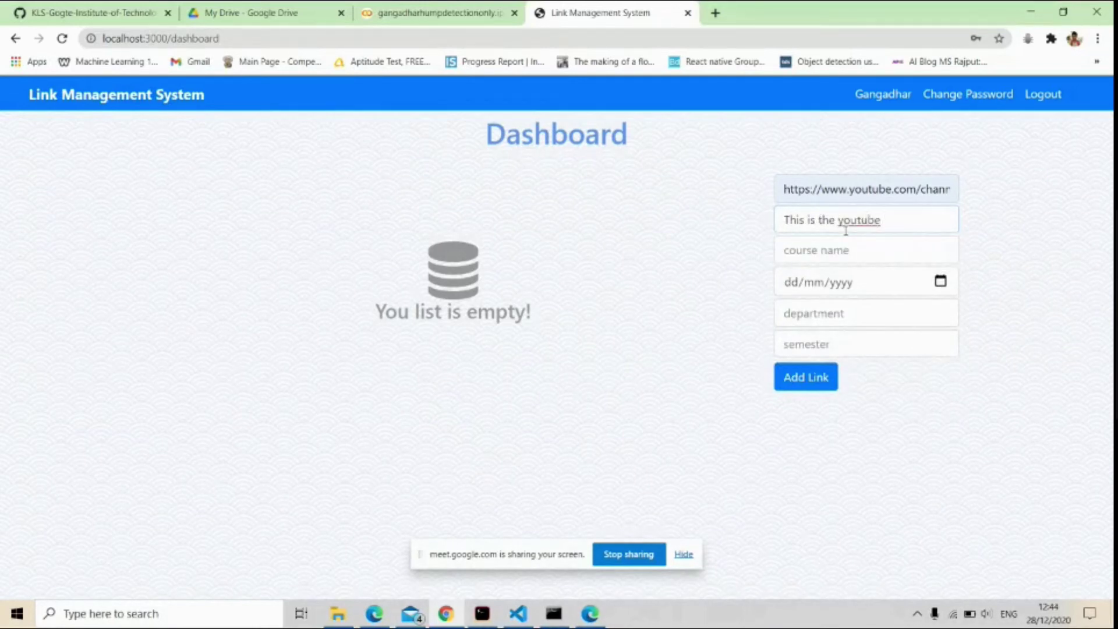
text( viedo)
key(BackSpace)
key(BackSpace)
key(BackSpace)
text(deo)
click(883, 252)
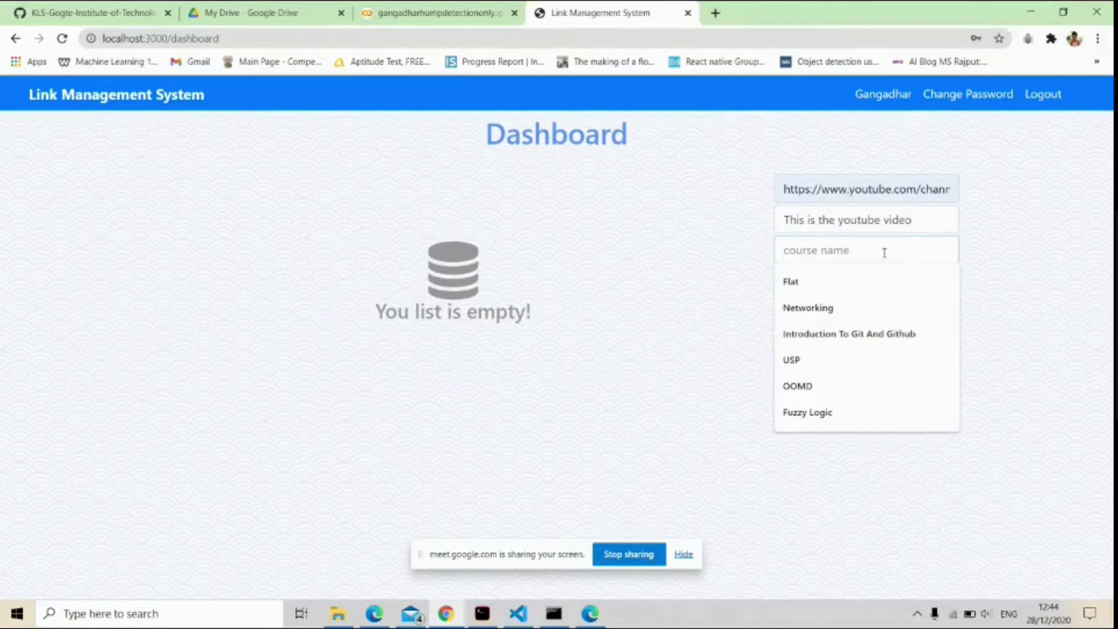
text(US)
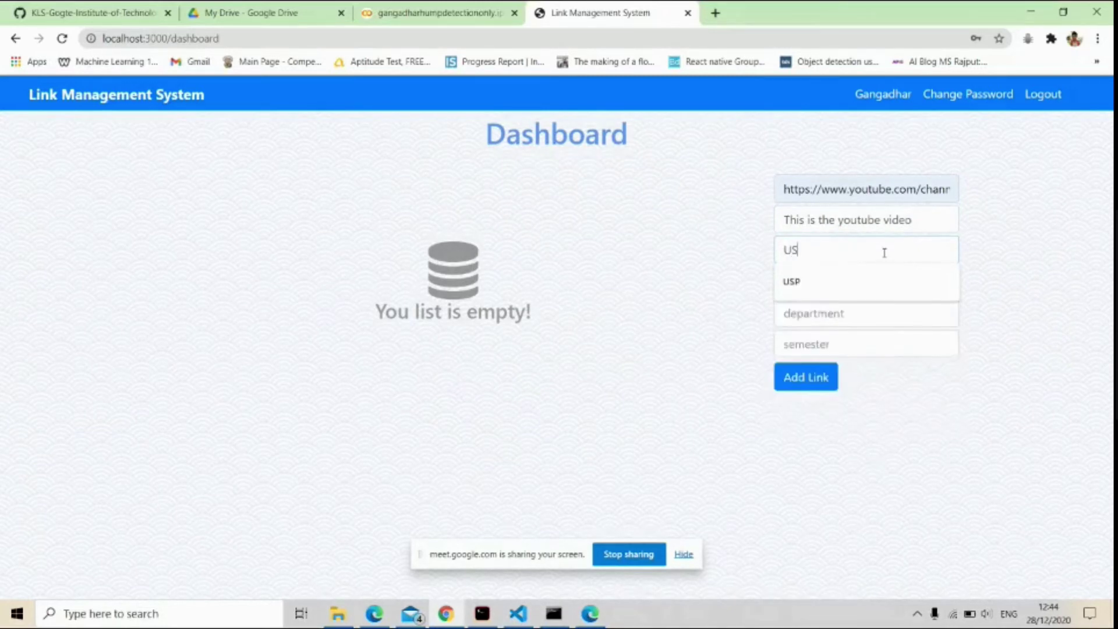
text(p)
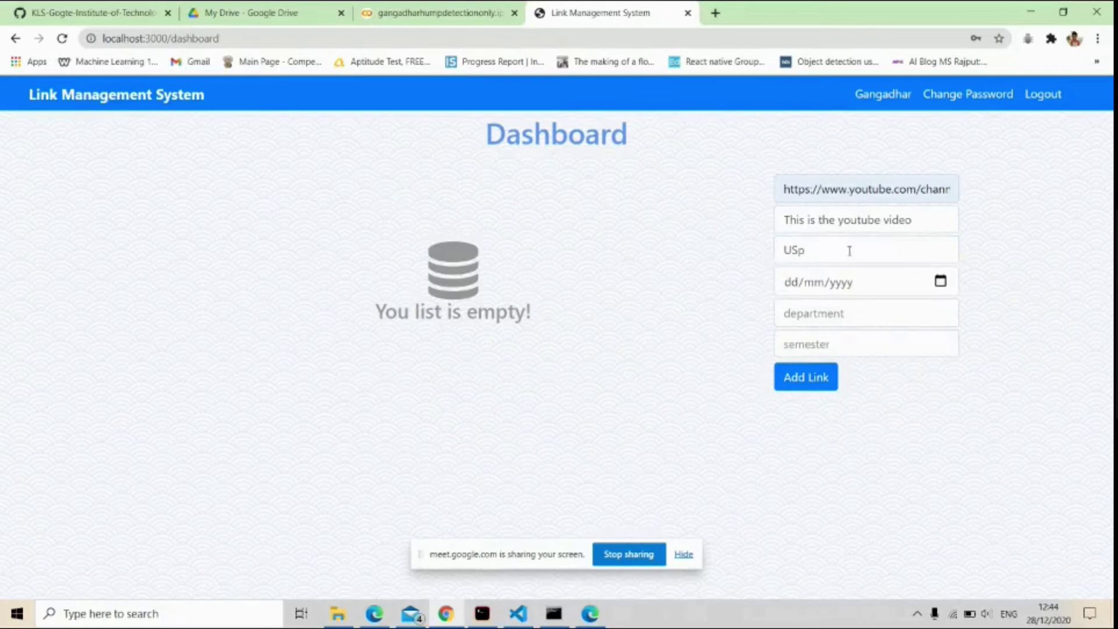
key(BackSpace)
text(P)
Set date 26/12/2020, Computer Science, semester 5, add the link, and check it in the terminal.
click(940, 281)
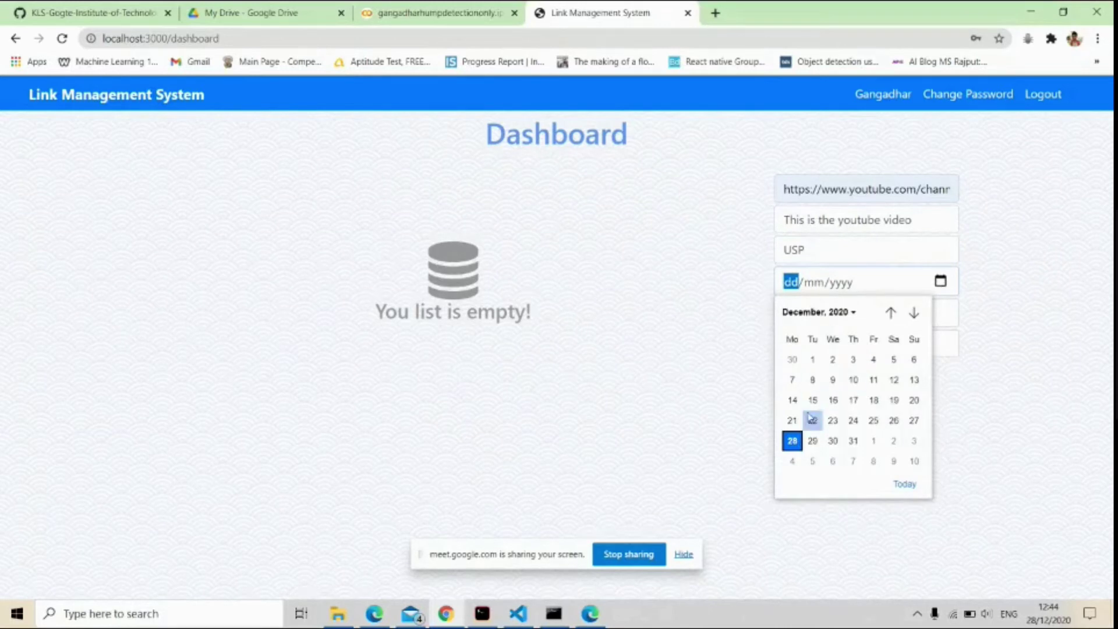
click(894, 420)
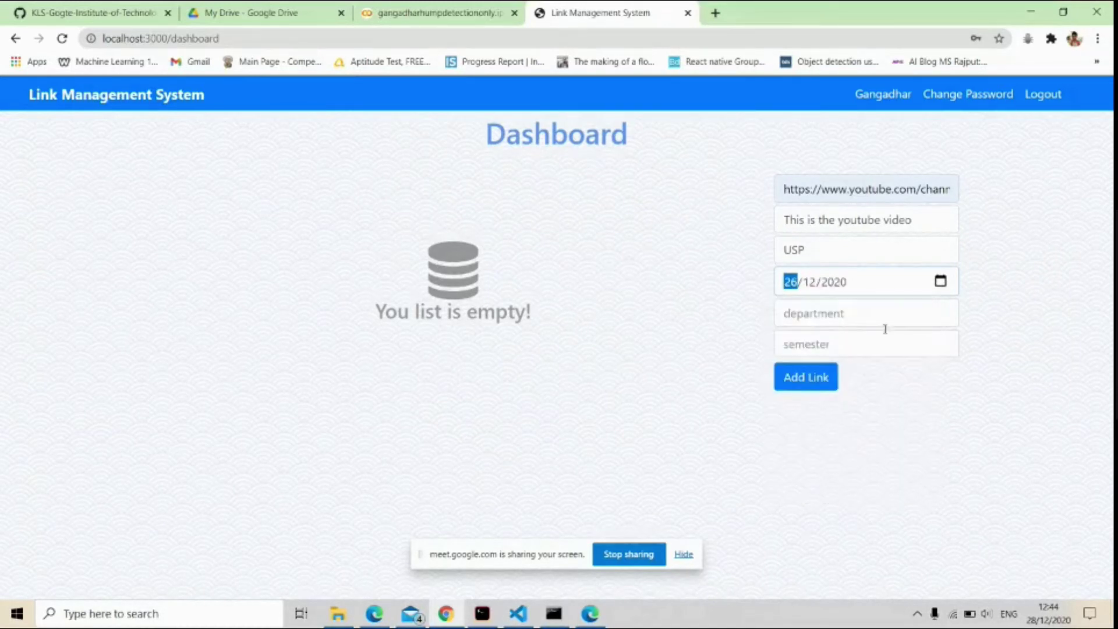
click(856, 313)
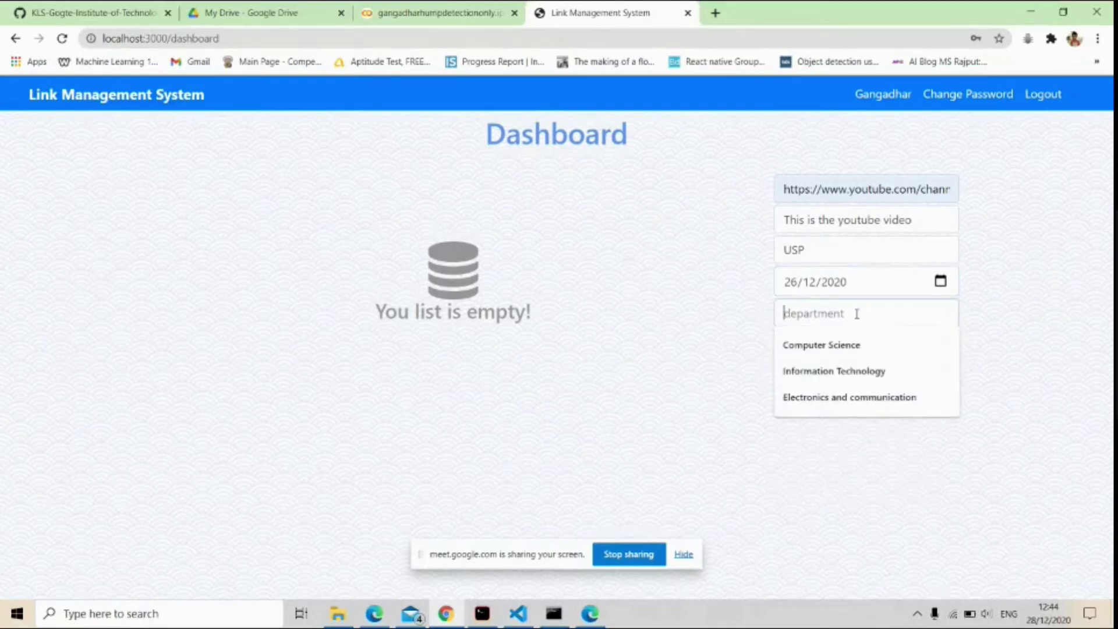
click(846, 346)
click(843, 344)
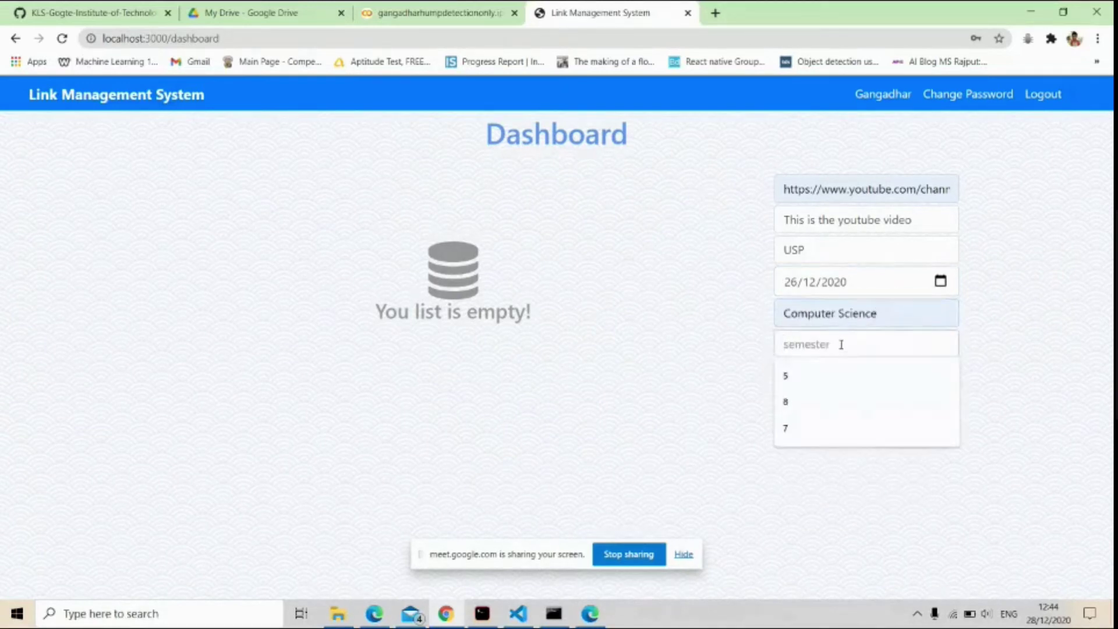
click(795, 374)
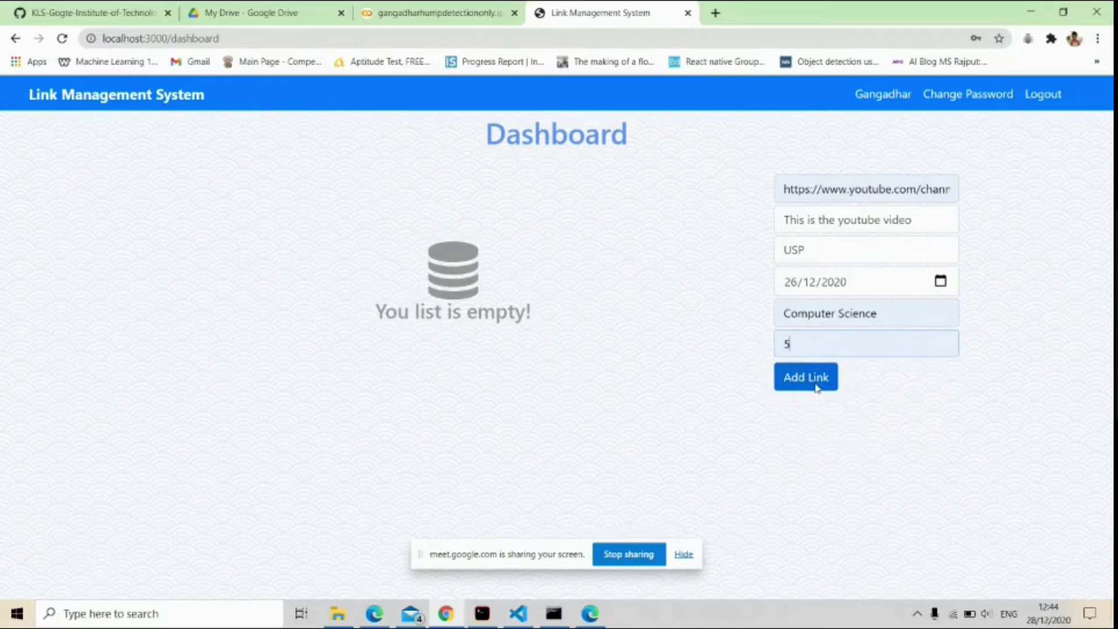
click(815, 386)
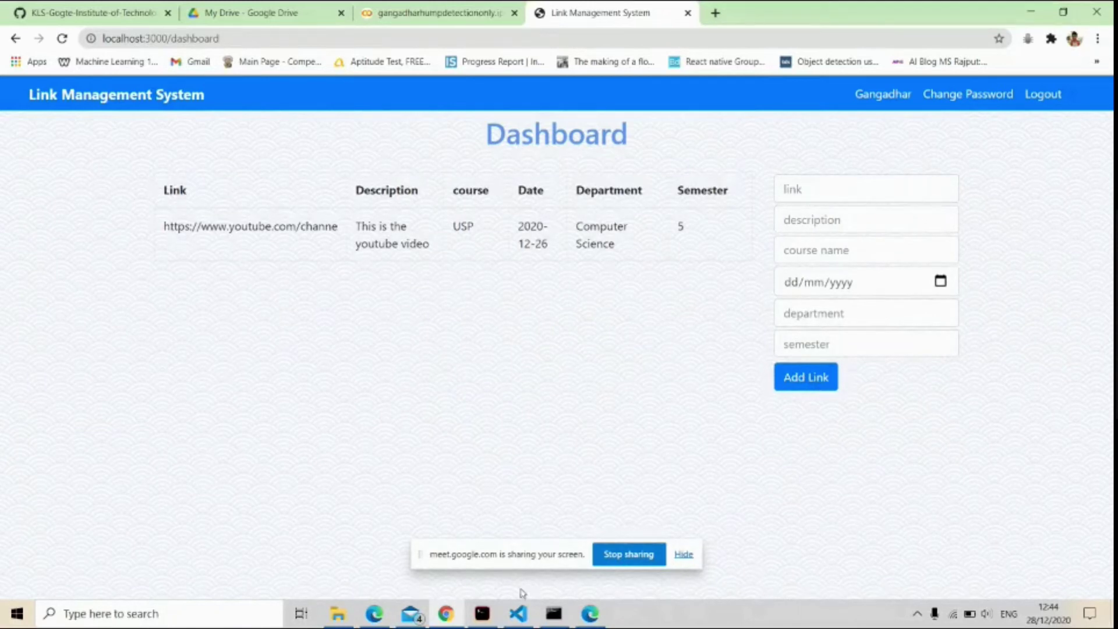
click(482, 613)
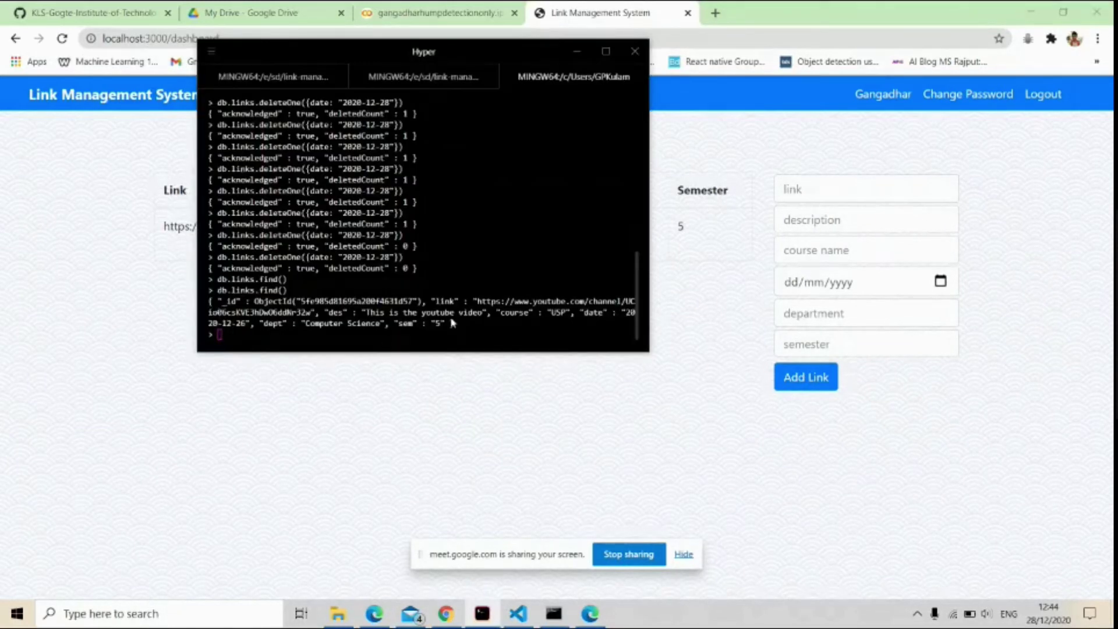
click(576, 53)
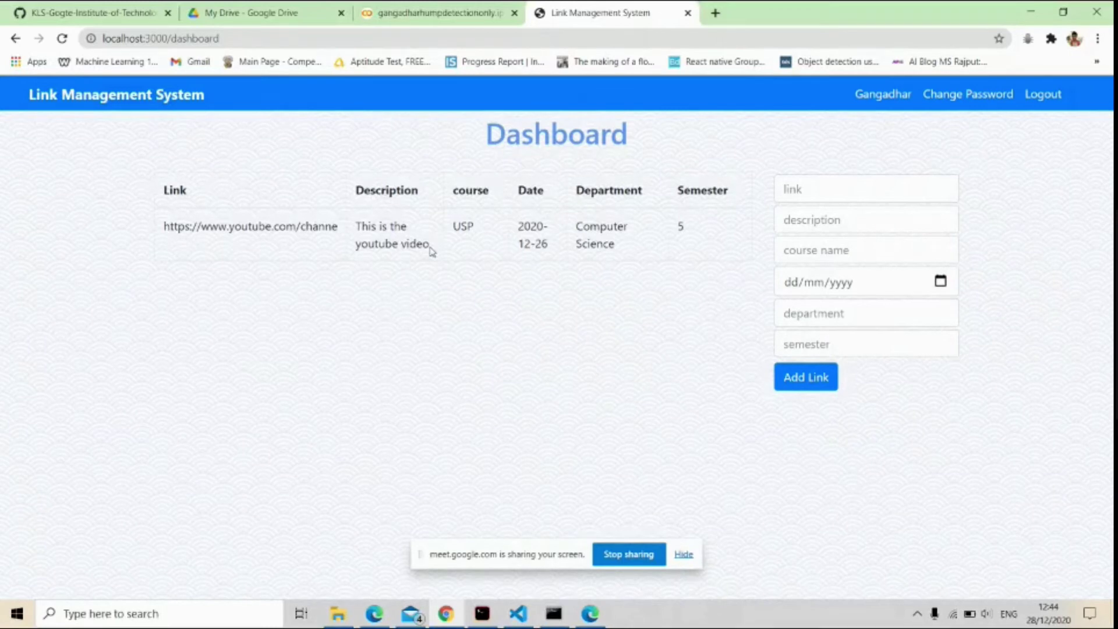
click(826, 192)
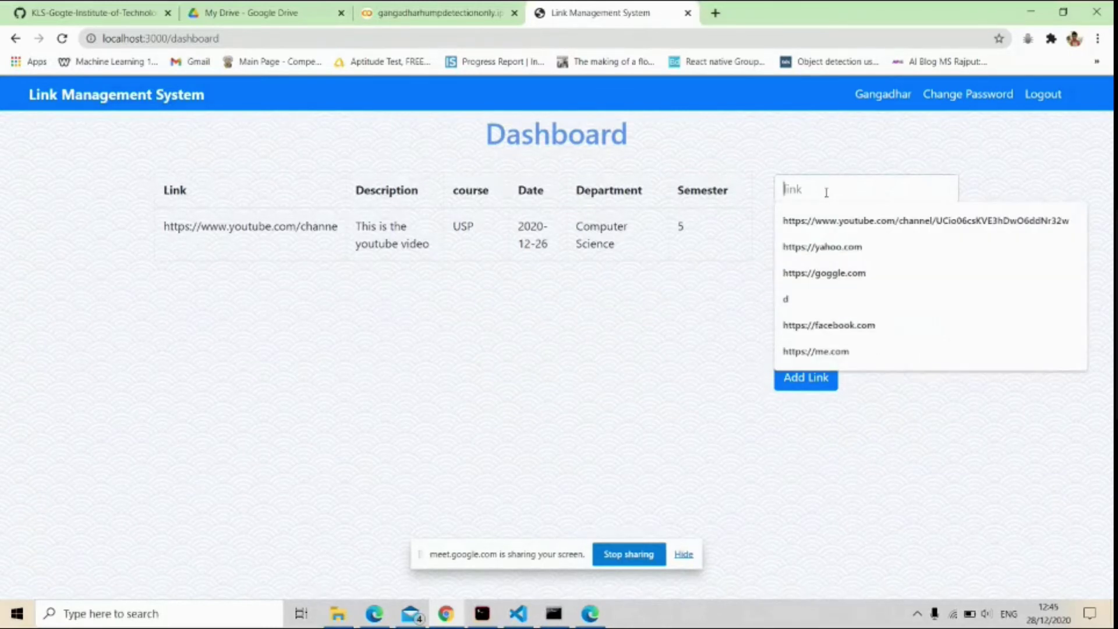
key(Down)
key(Down)
key(Down)
key(Down)
key(Down)
key(Down)
key(Up)
key(Return)
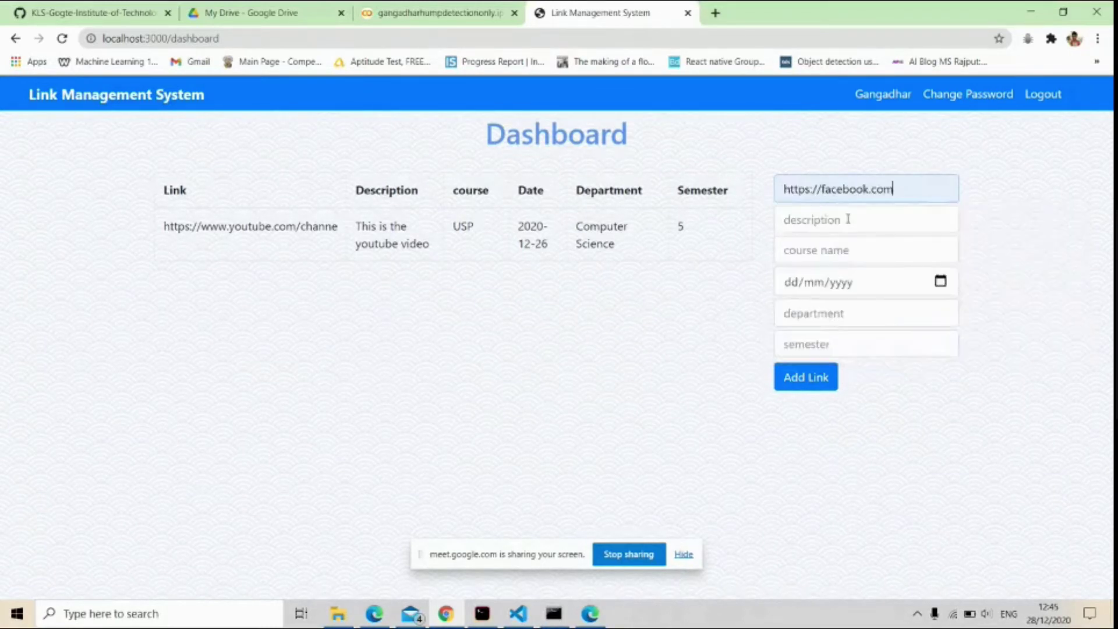
click(840, 217)
text(This)
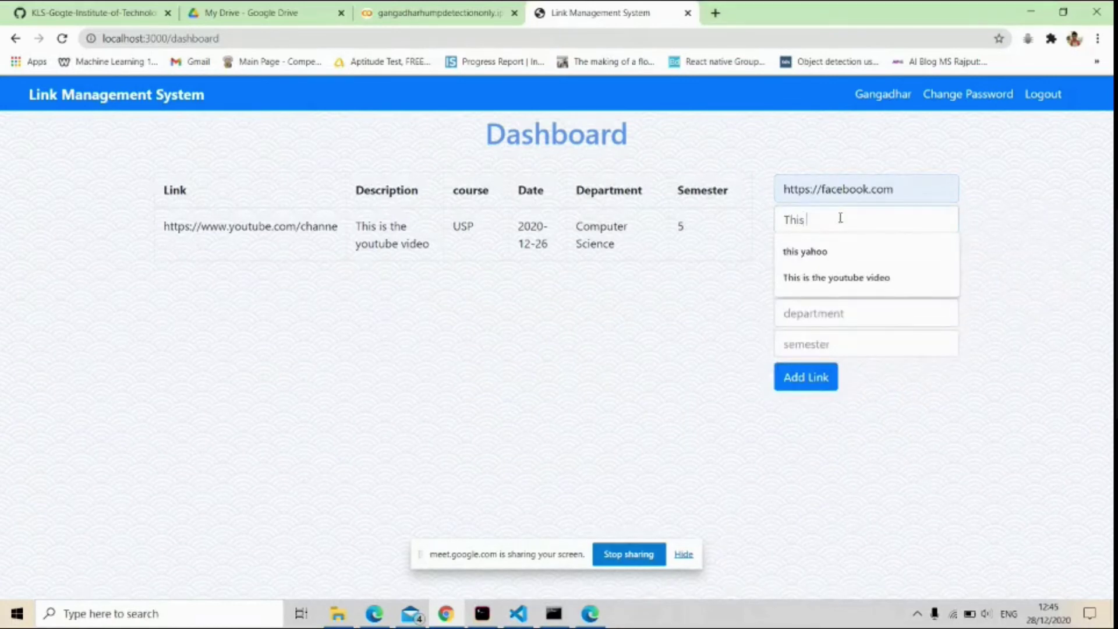
text( is faceb)
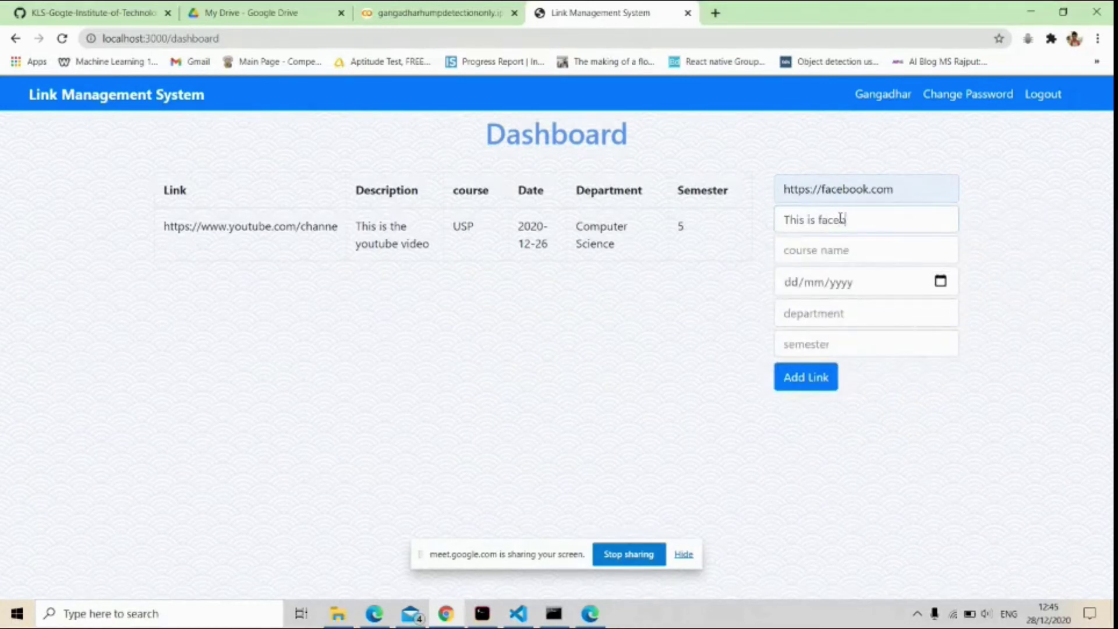
text(ook)
click(832, 250)
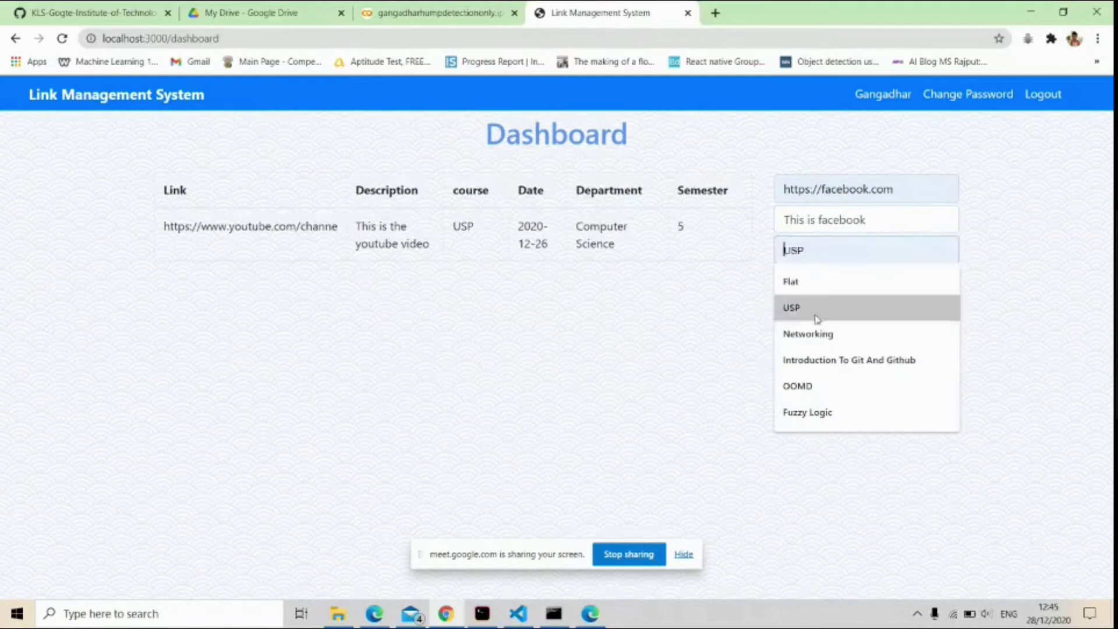
click(808, 334)
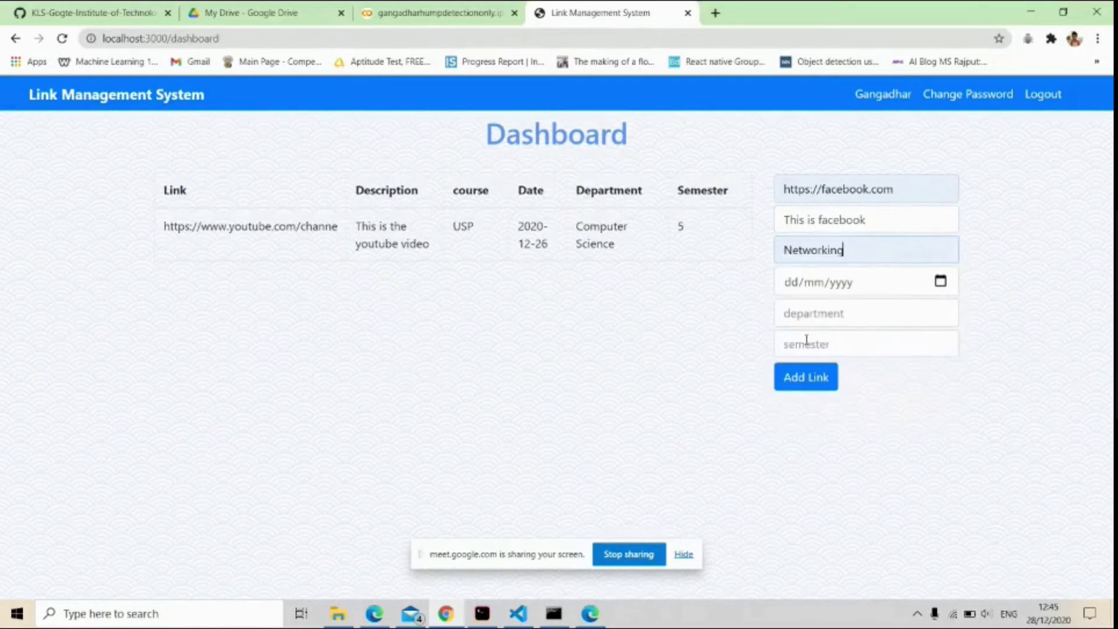
Set date 28/12/2020, Information Technology, semester 5, and add the facebook link.
click(940, 282)
click(901, 482)
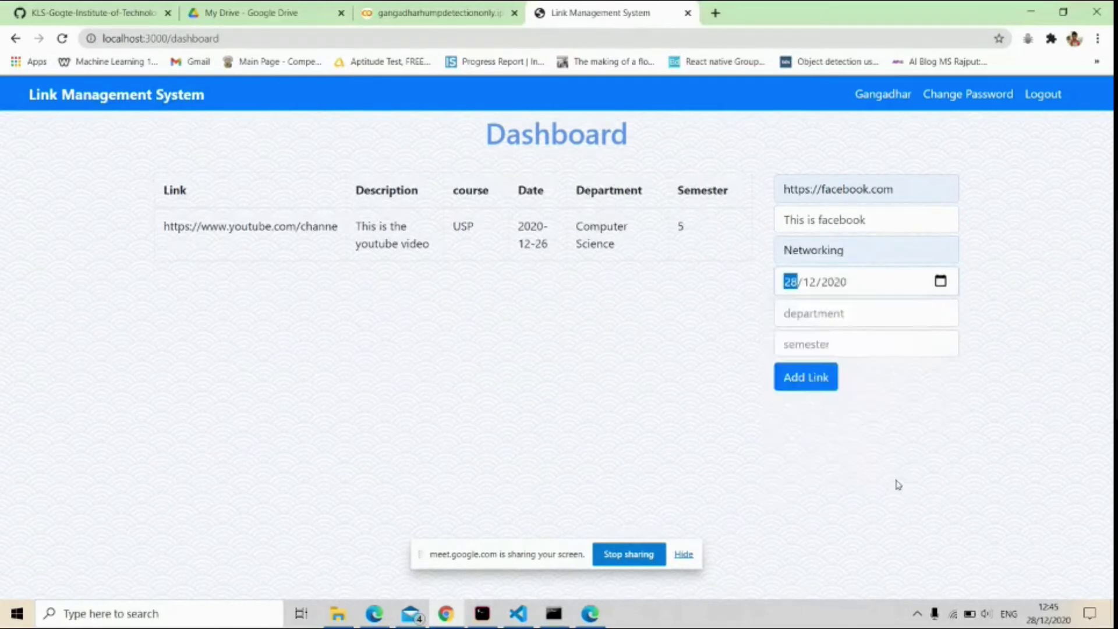
click(846, 315)
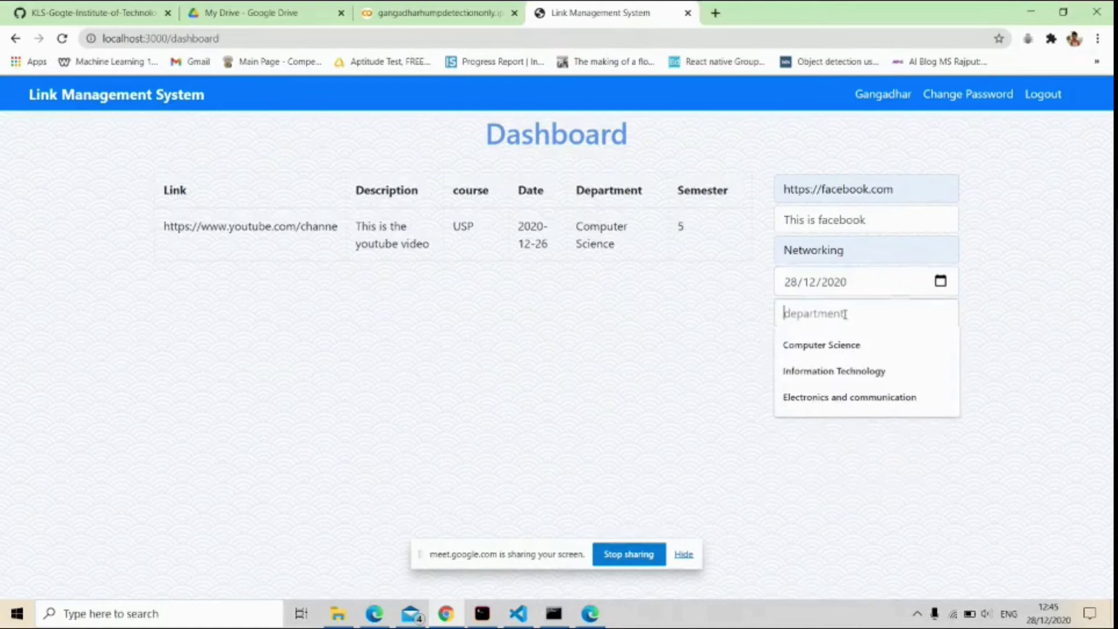
click(819, 377)
click(818, 347)
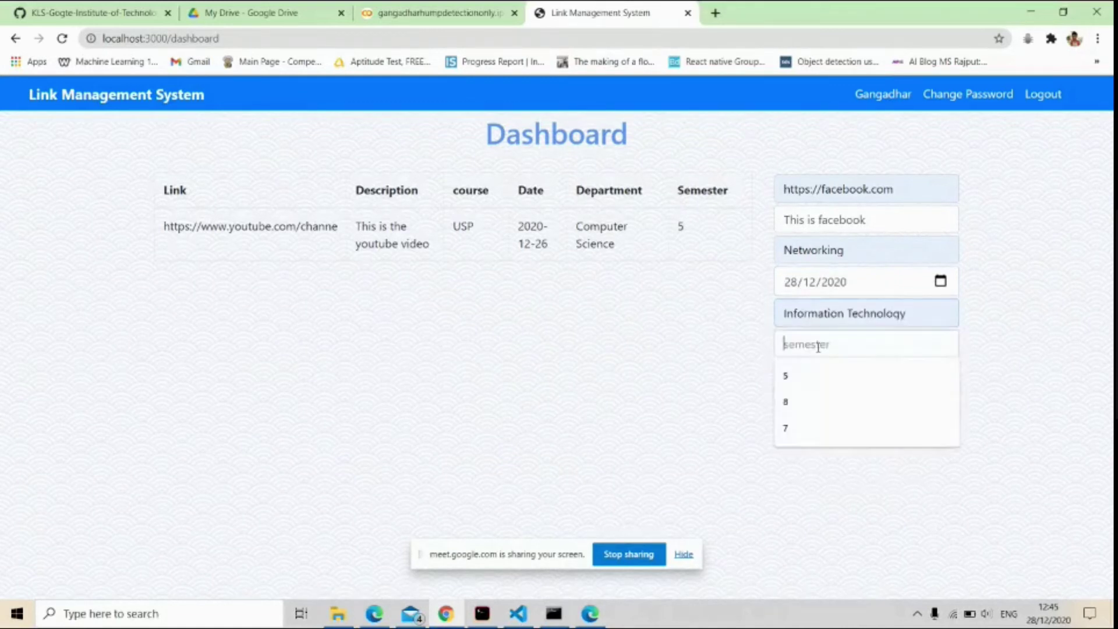
click(793, 380)
click(803, 387)
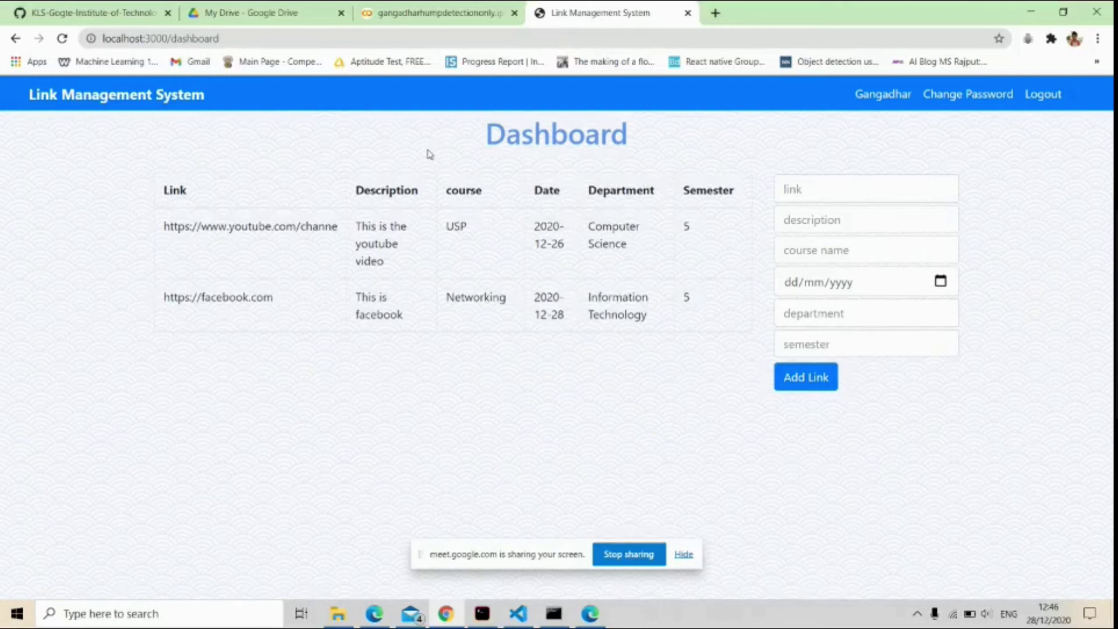
click(790, 185)
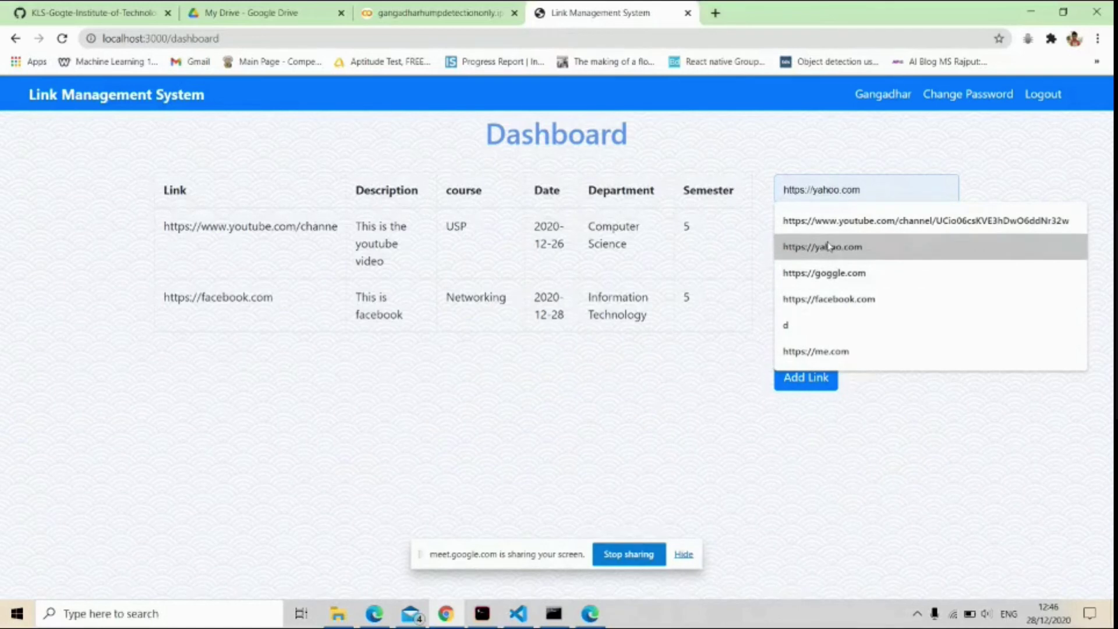
click(828, 247)
click(824, 227)
text(This )
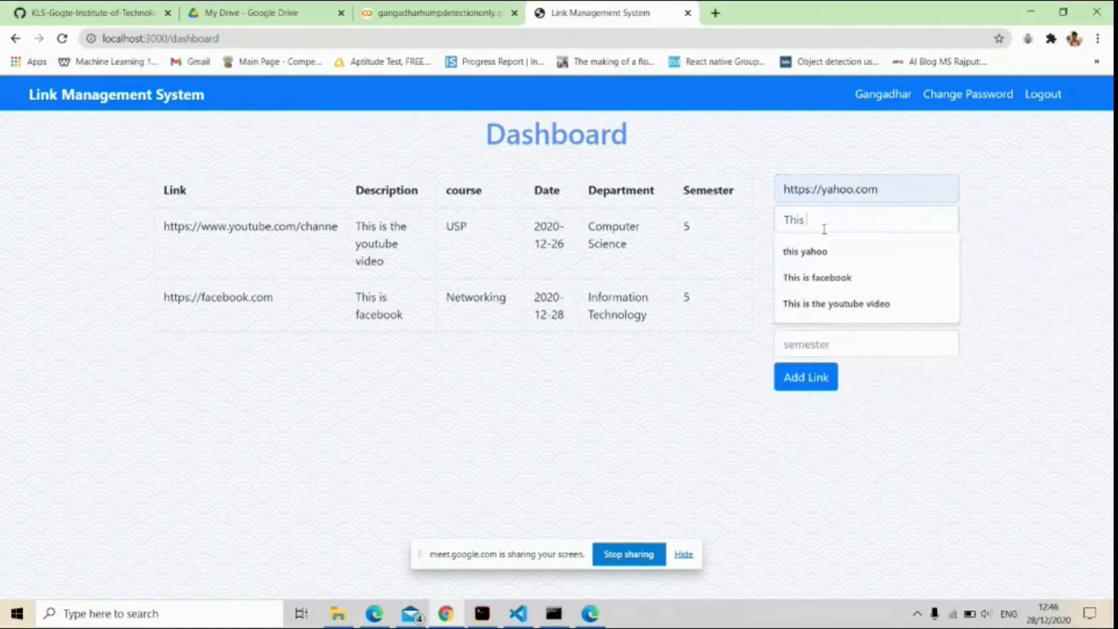
text(is yaho)
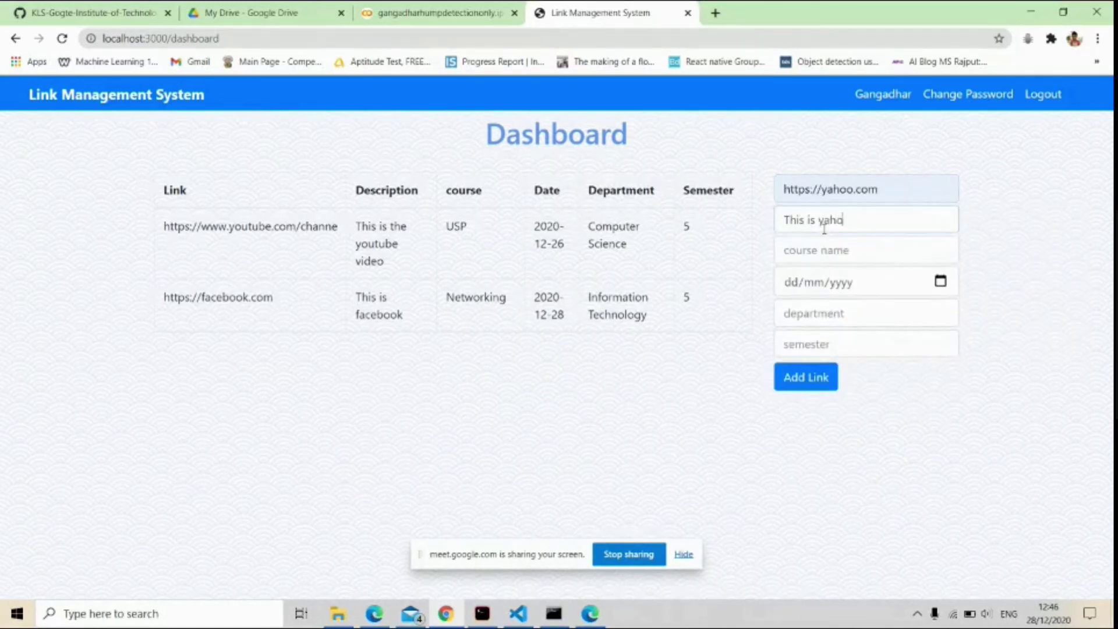
text(o)
click(823, 250)
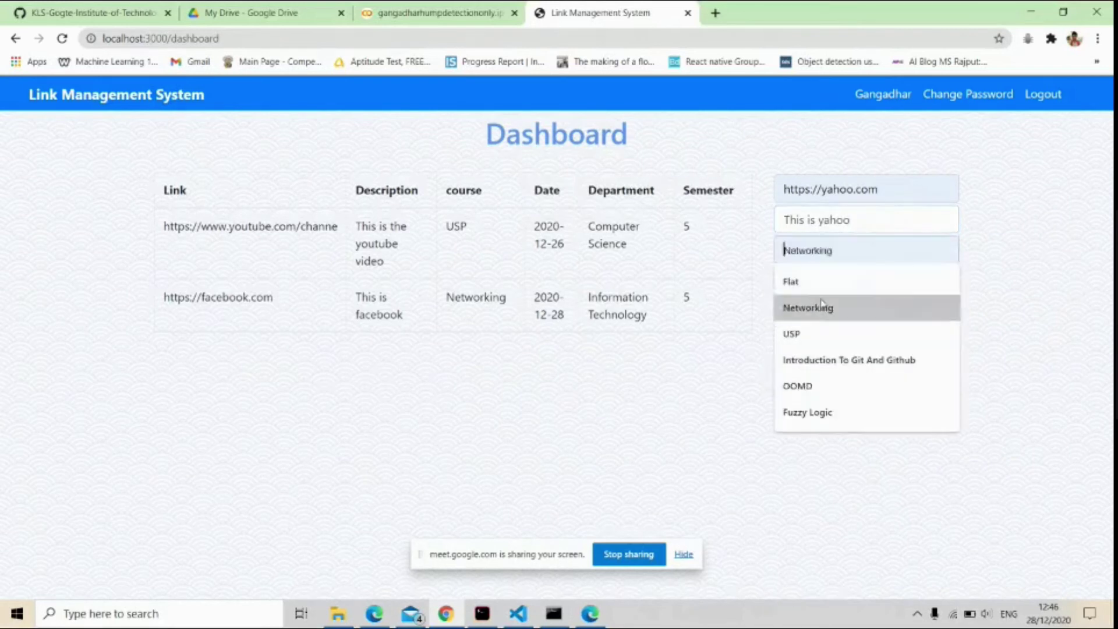
click(808, 387)
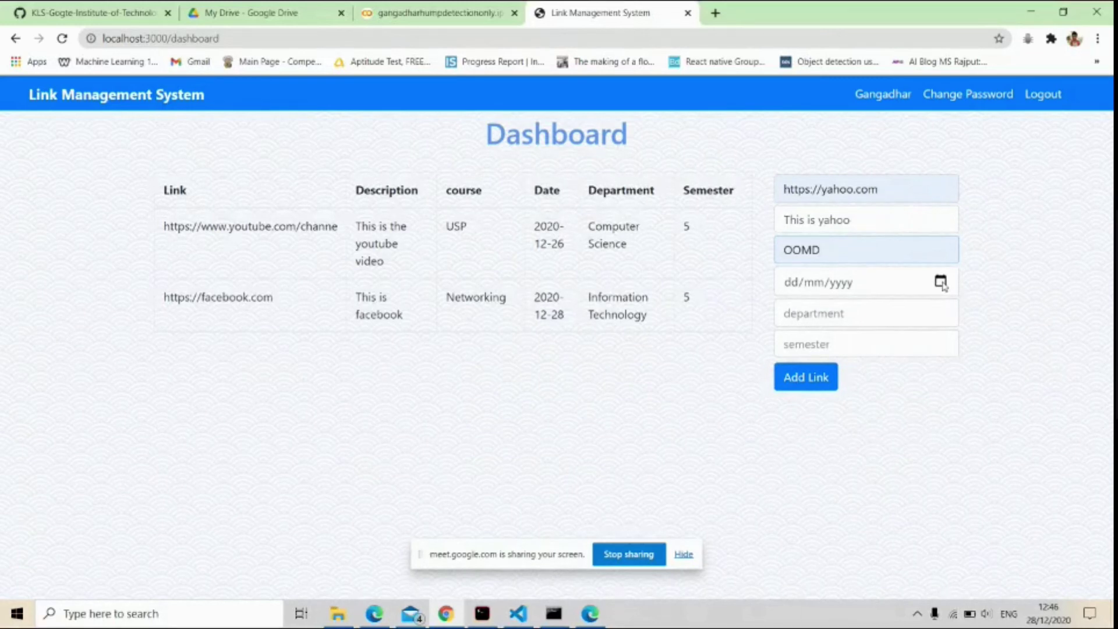
Set date 28/12/2020, Electronics and communication, semester 5, and add the yahoo link.
click(941, 281)
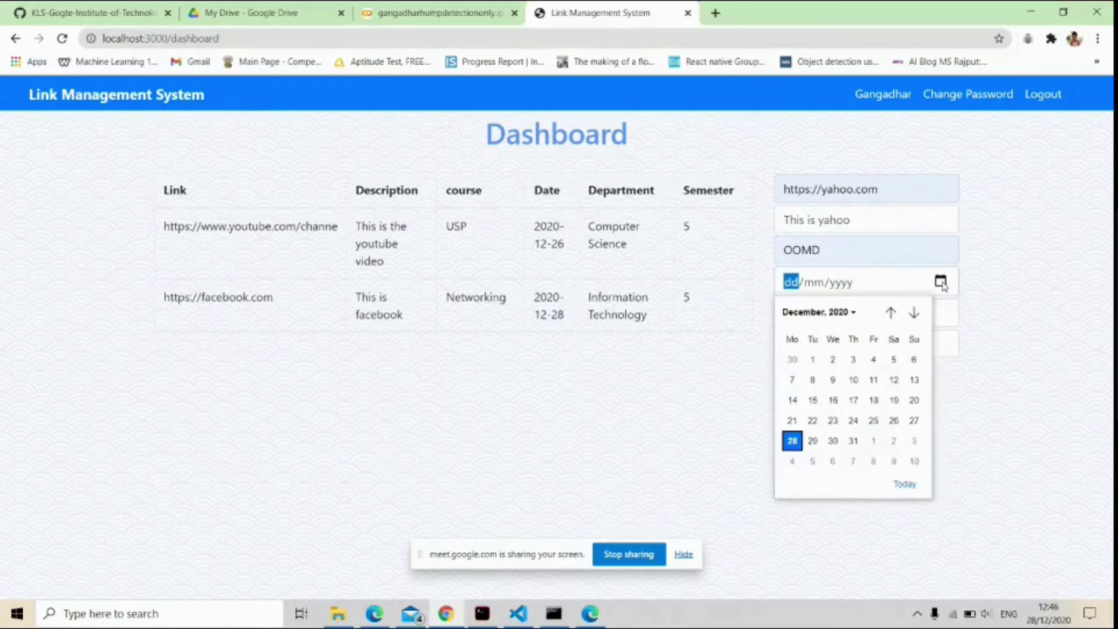
click(911, 482)
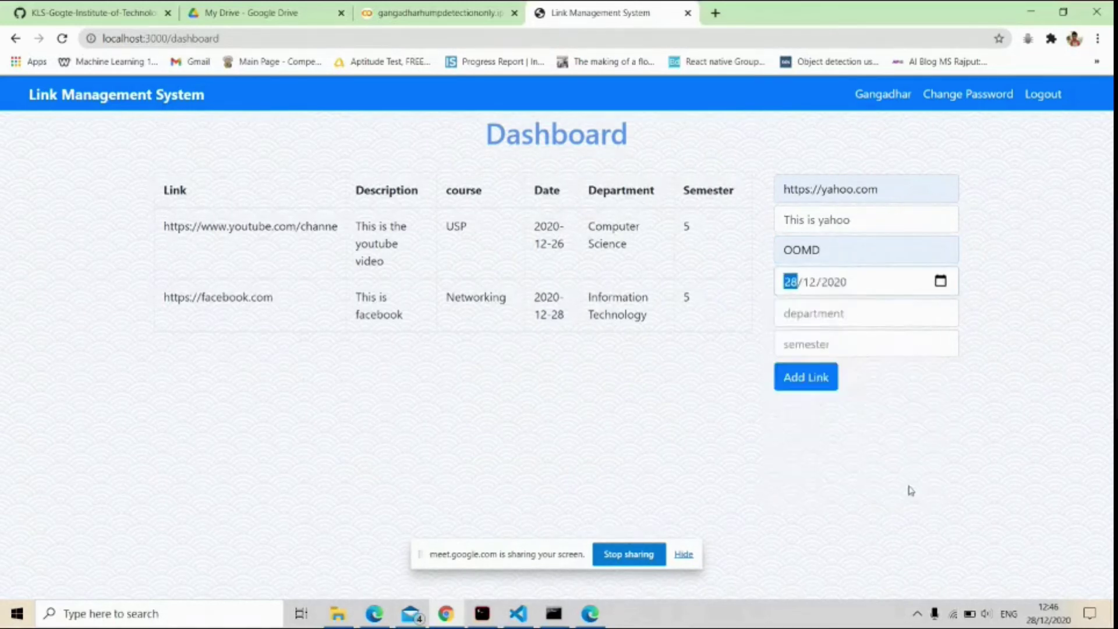
click(850, 309)
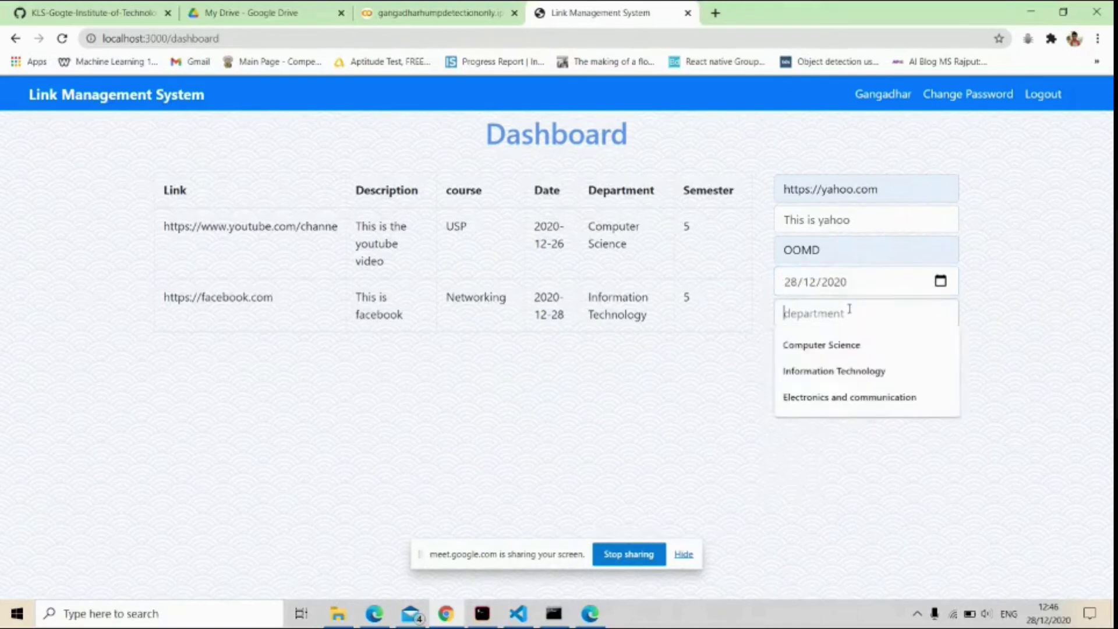
click(831, 397)
click(825, 343)
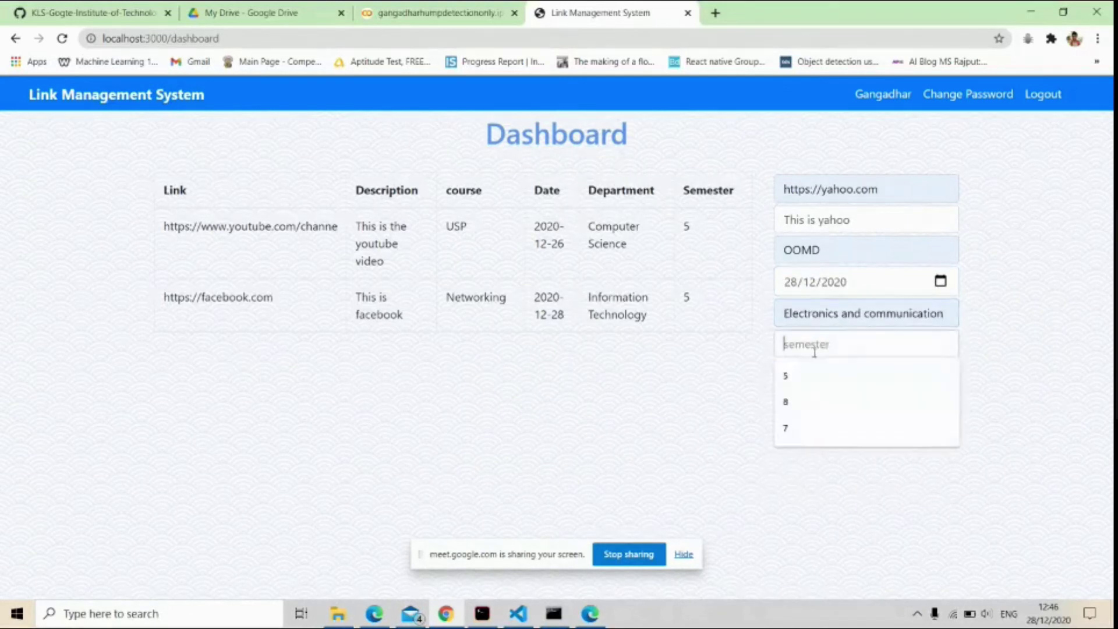
click(792, 376)
click(810, 379)
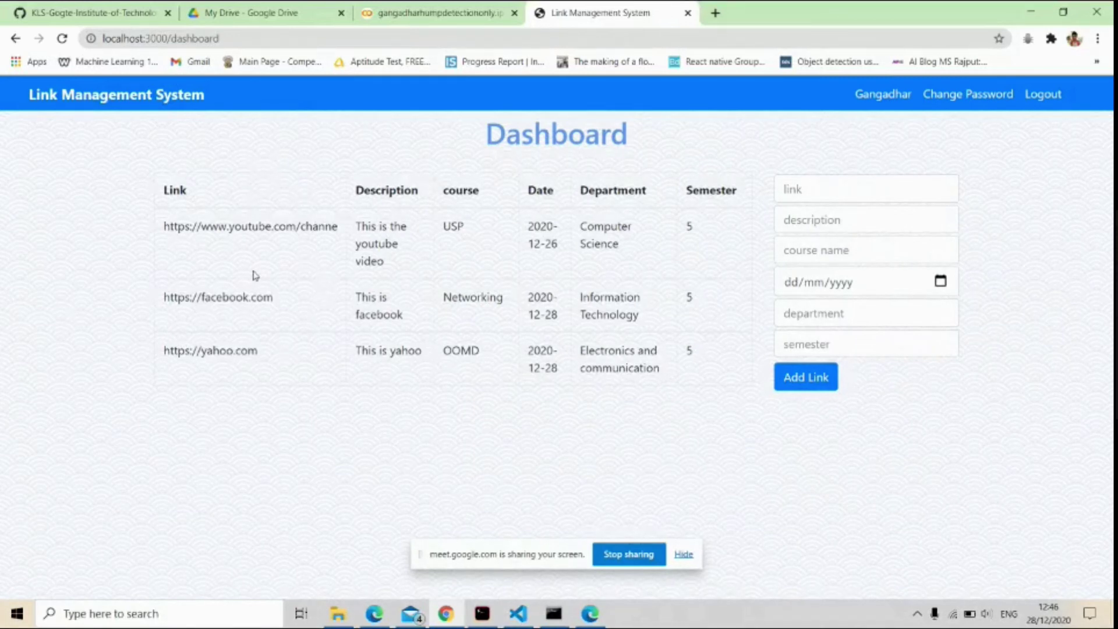
Strip /dashboard from the URL to reach the home page and continue as Student.
click(169, 38)
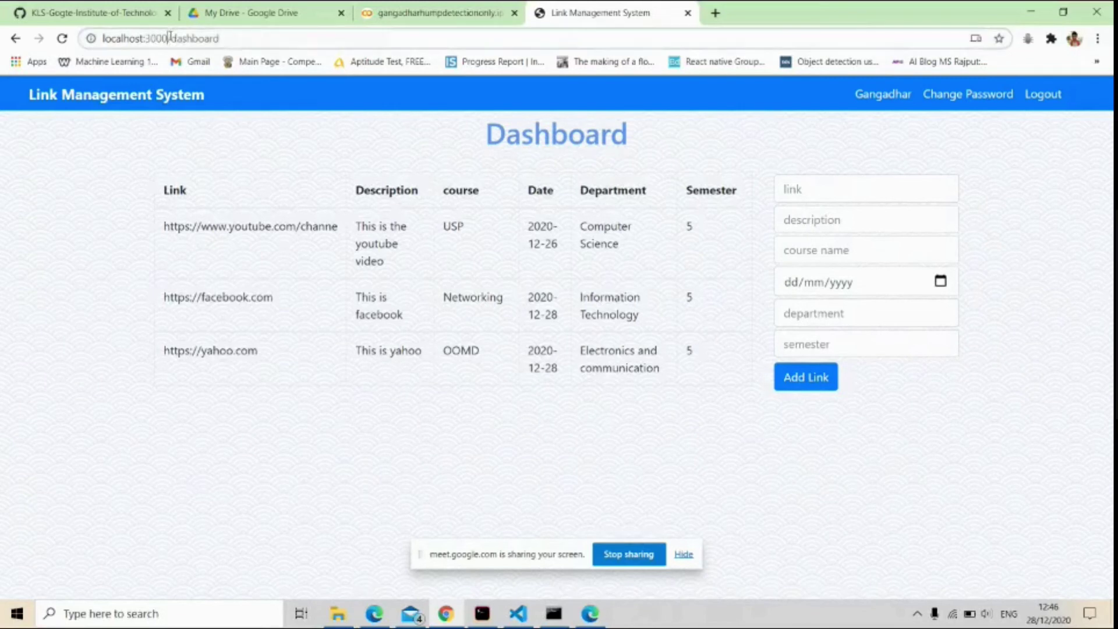
drag(169, 38, 240, 36)
key(BackSpace)
key(Return)
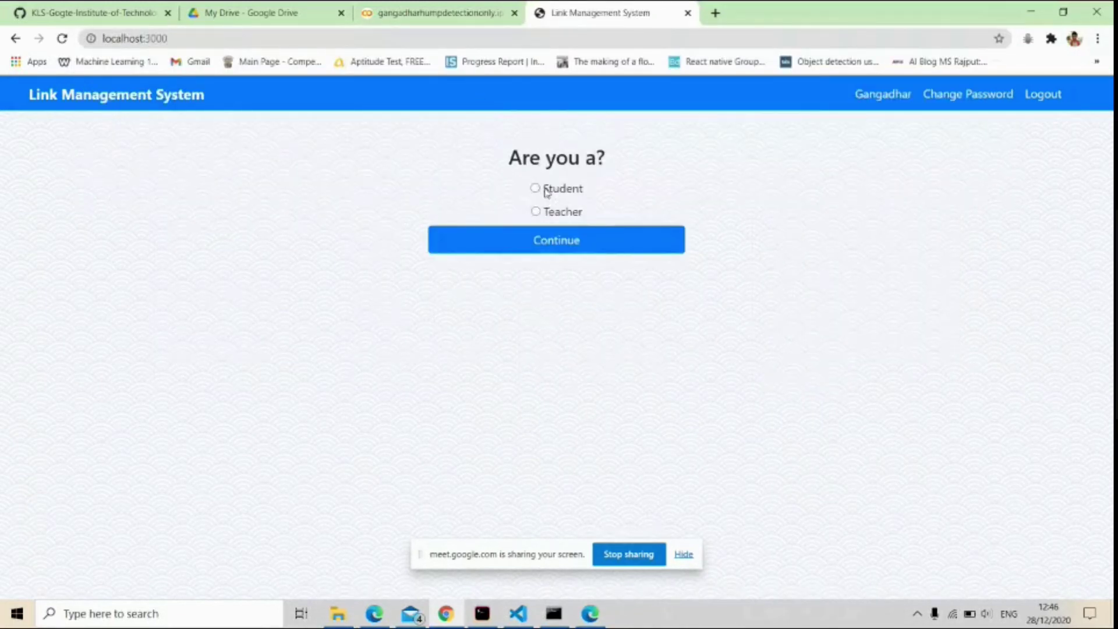
click(535, 188)
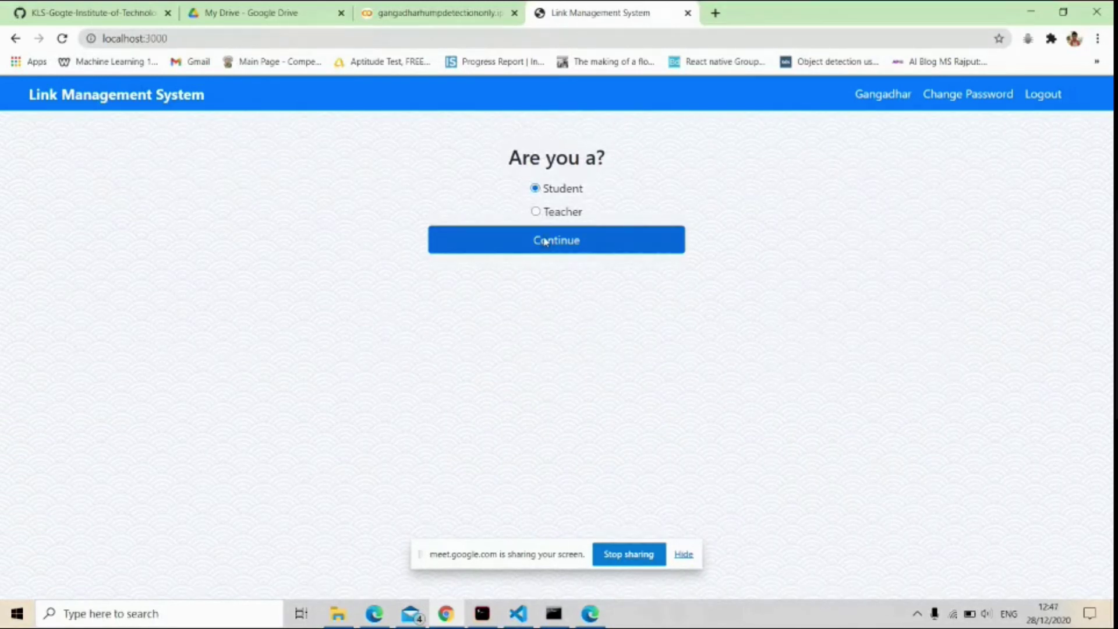
click(545, 241)
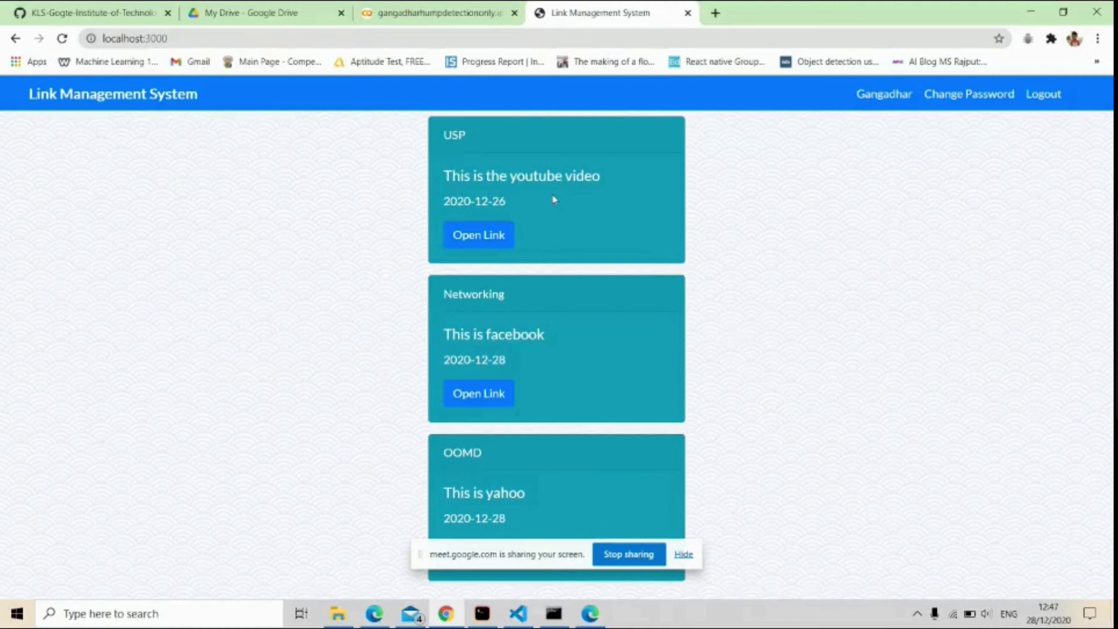
Highlight the USP card's title, description and 2020-12-26 date.
drag(443, 141, 489, 141)
drag(447, 174, 613, 172)
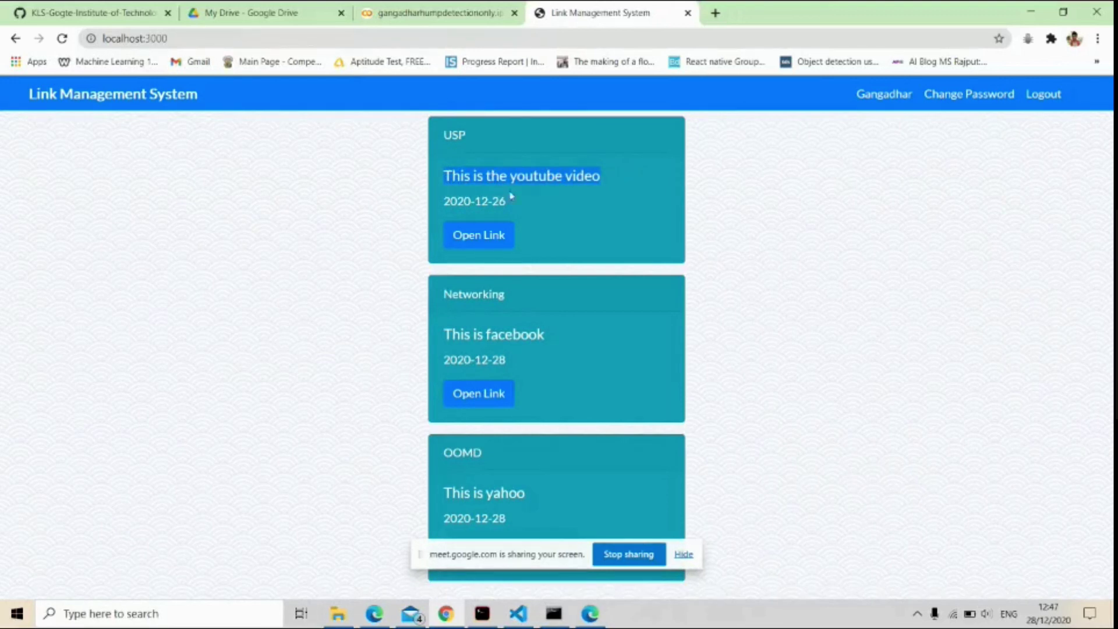
drag(445, 199, 525, 209)
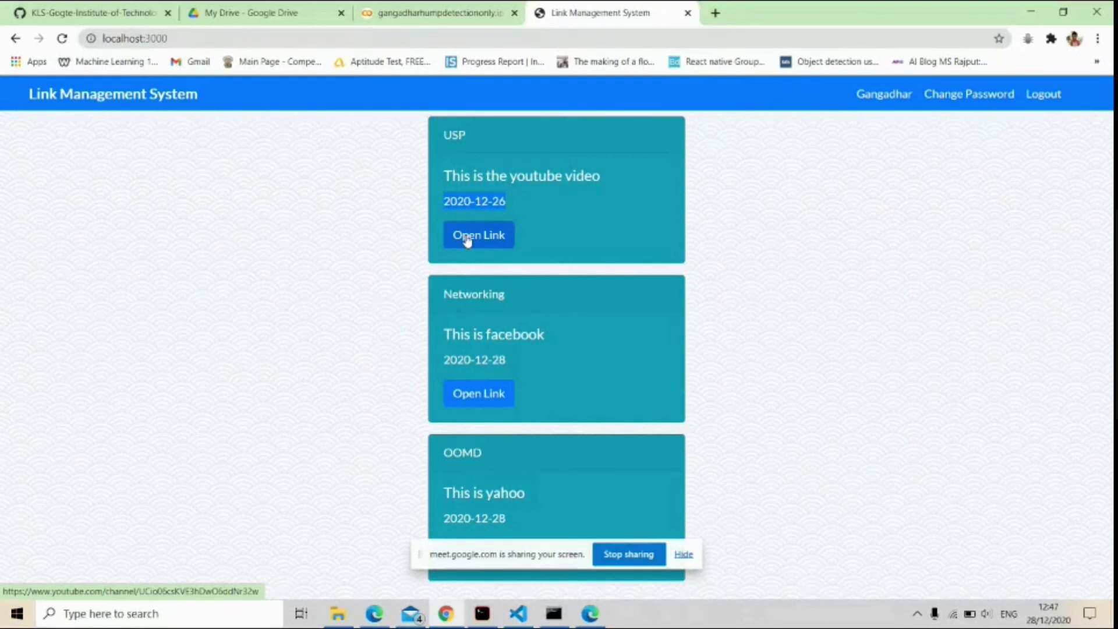
click(467, 239)
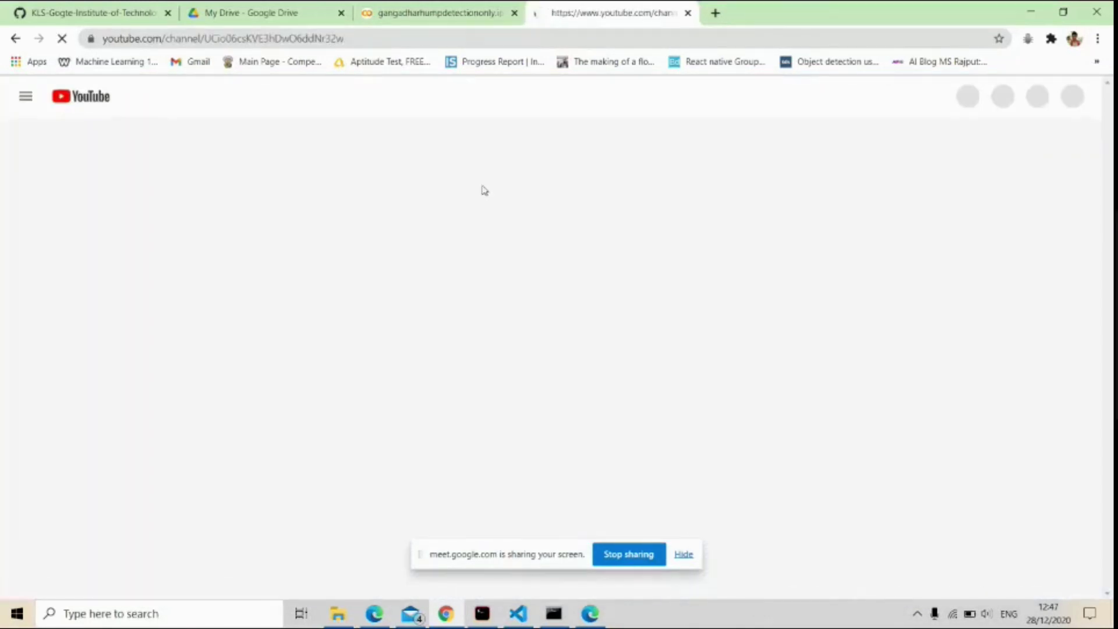
scroll(465, 282, down, 1)
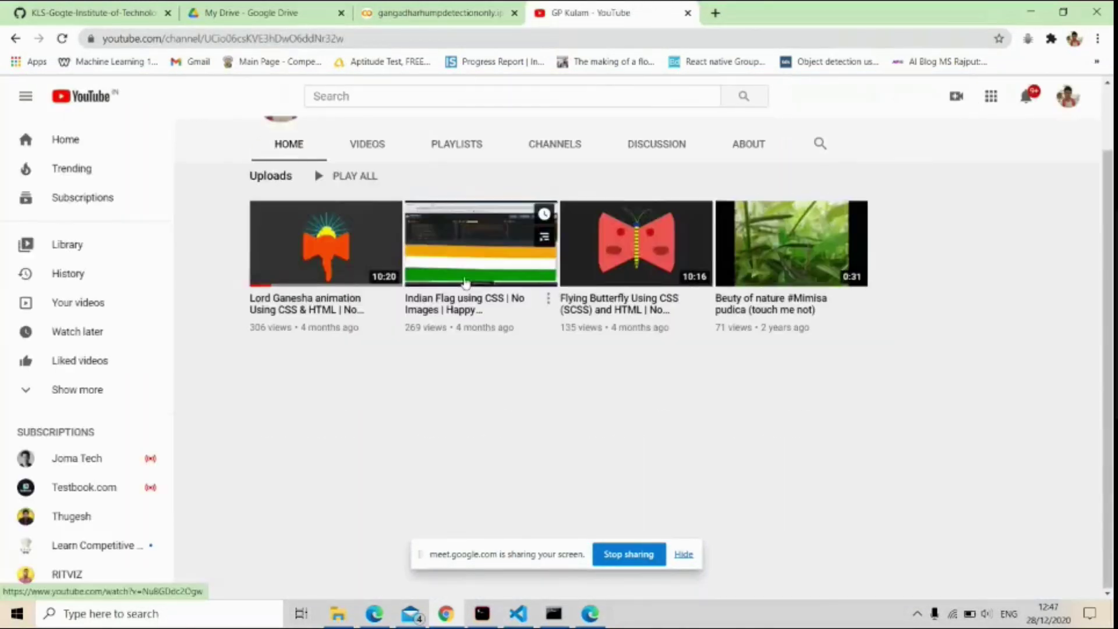
scroll(465, 283, up, 1)
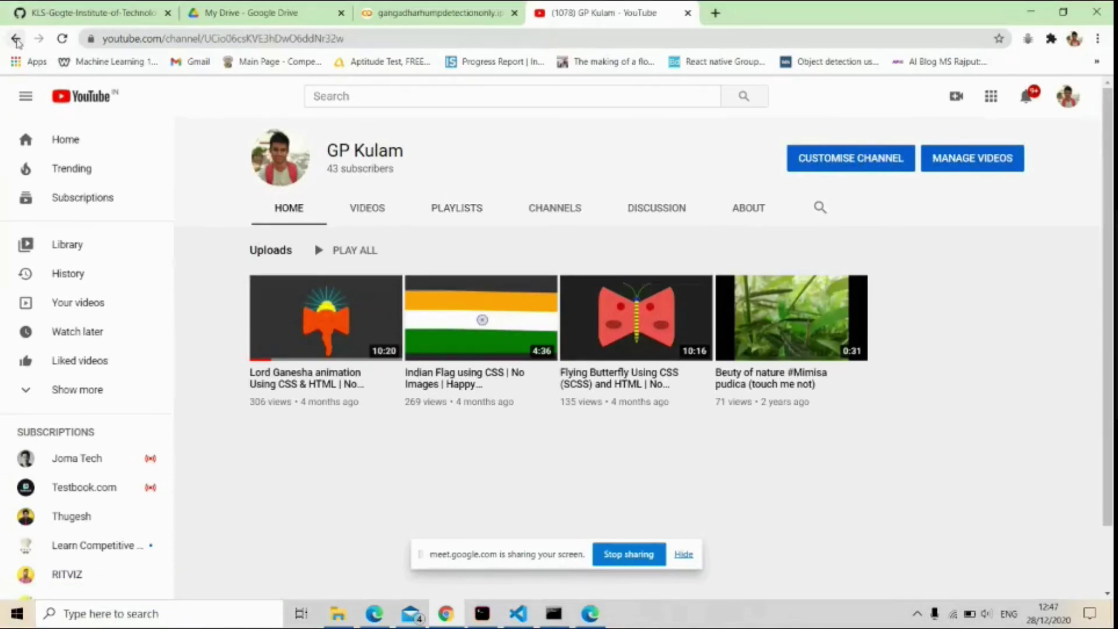
click(15, 39)
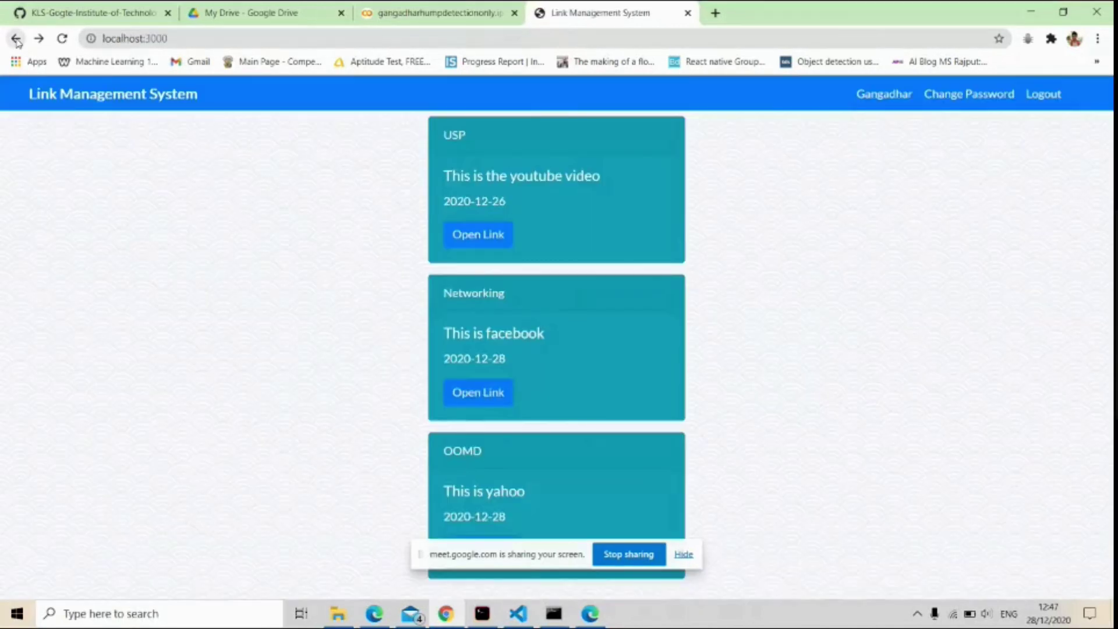
click(474, 395)
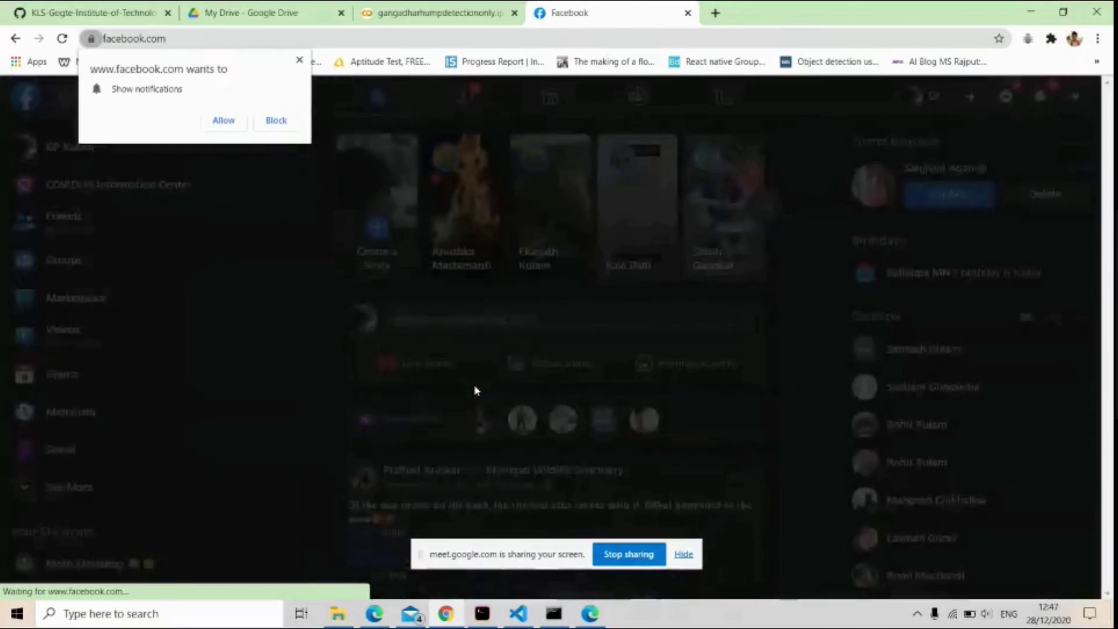
click(300, 60)
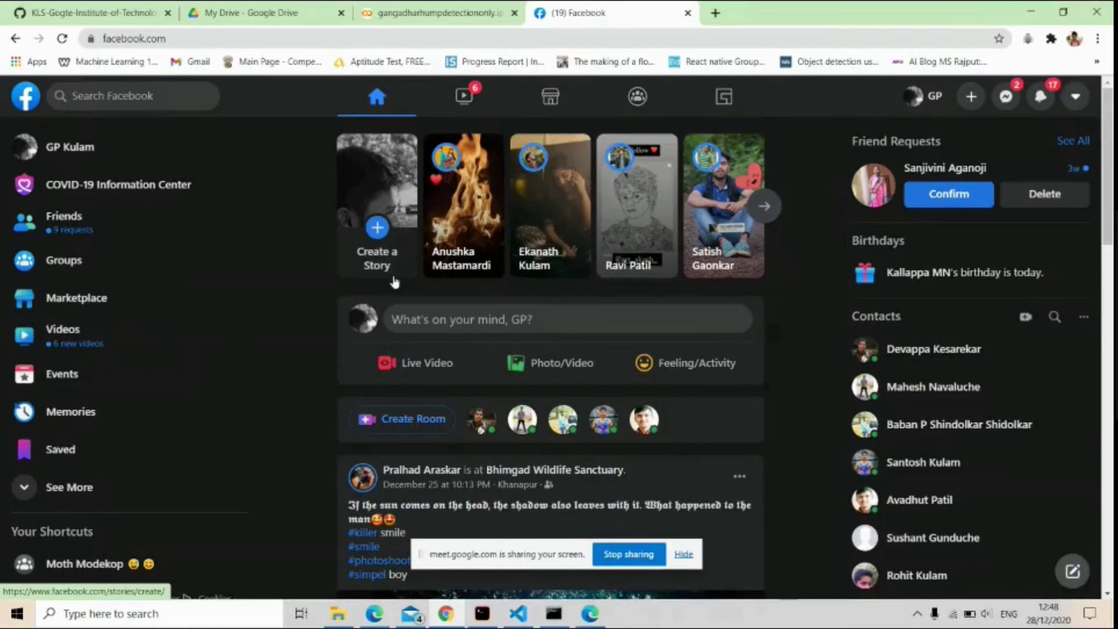
click(17, 40)
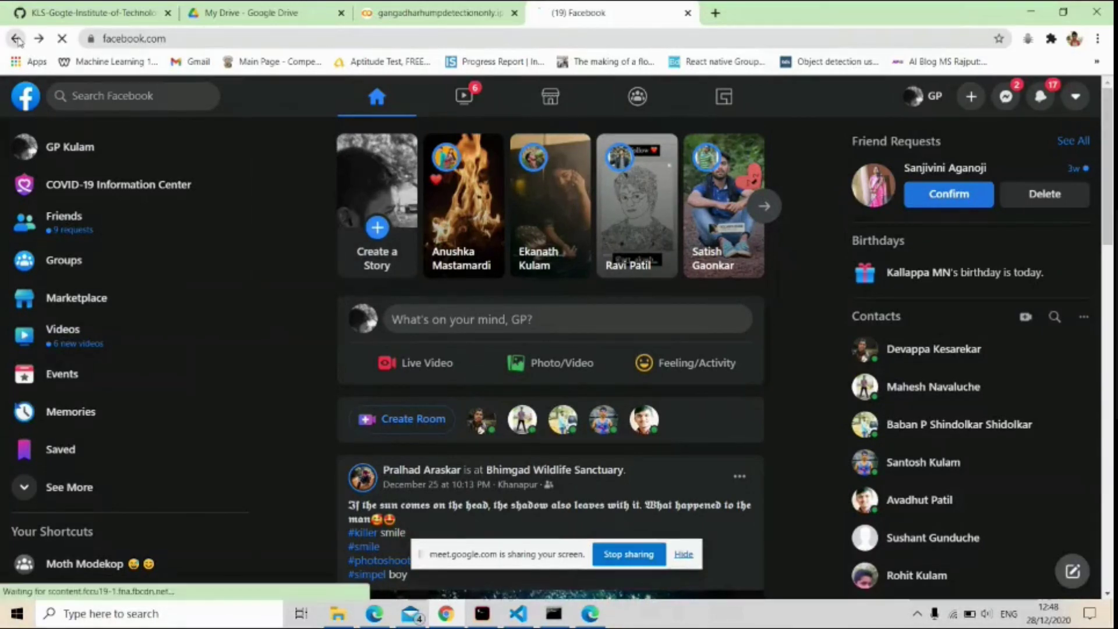